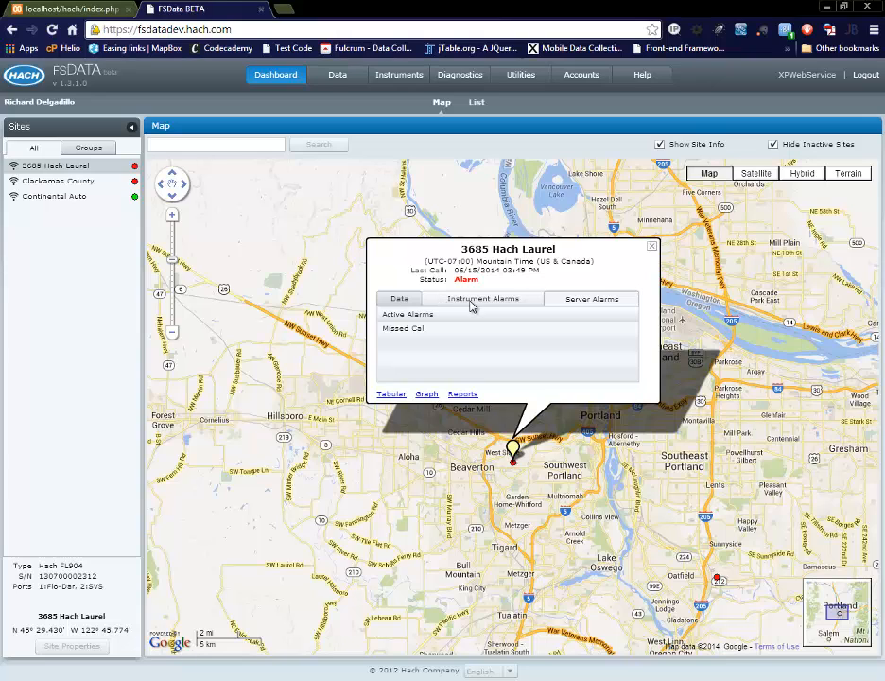
- Review the 3685 Hach Laurel site's instrument alarms and its full list of channel data on the map
left_click(471, 302)
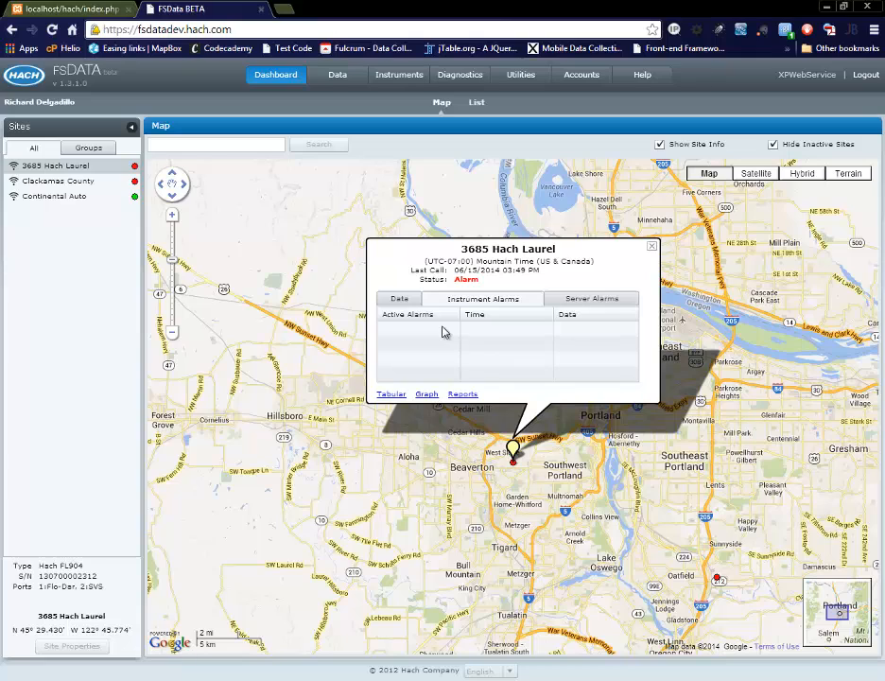
left_click(401, 300)
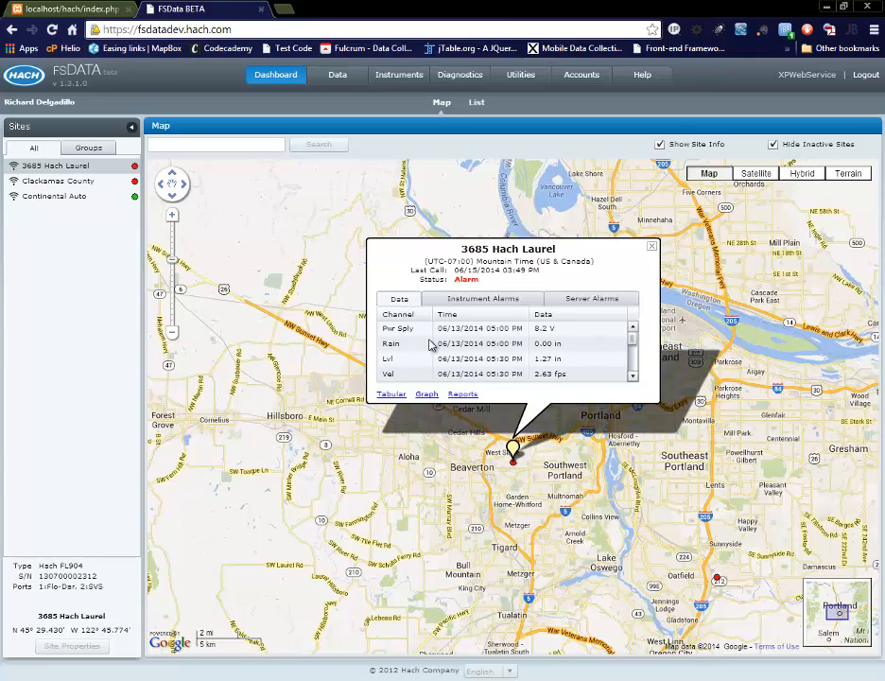
left_click(634, 378)
left_click(633, 377)
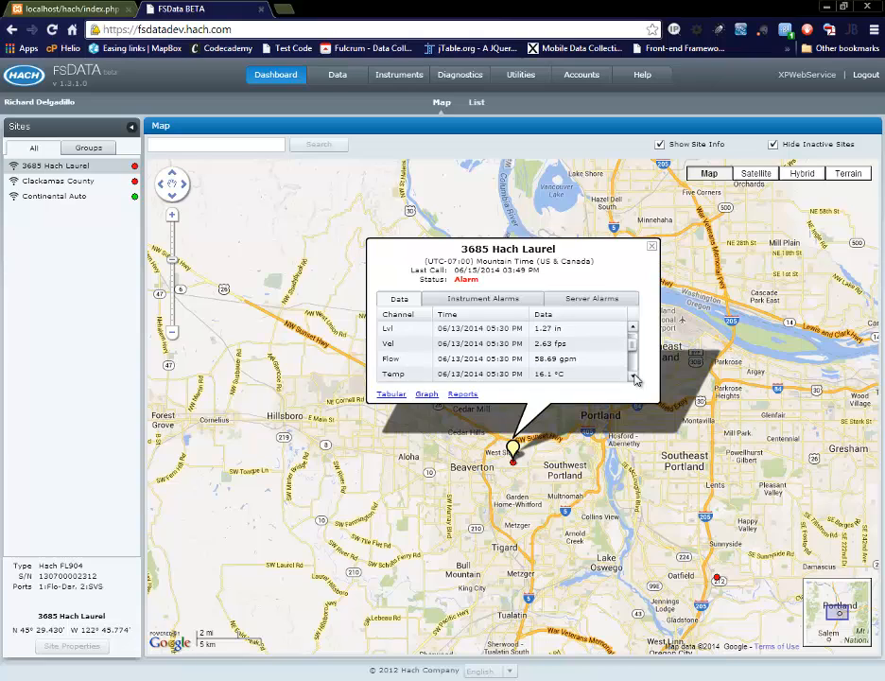
left_click(634, 377)
left_click(633, 377)
left_click(634, 377)
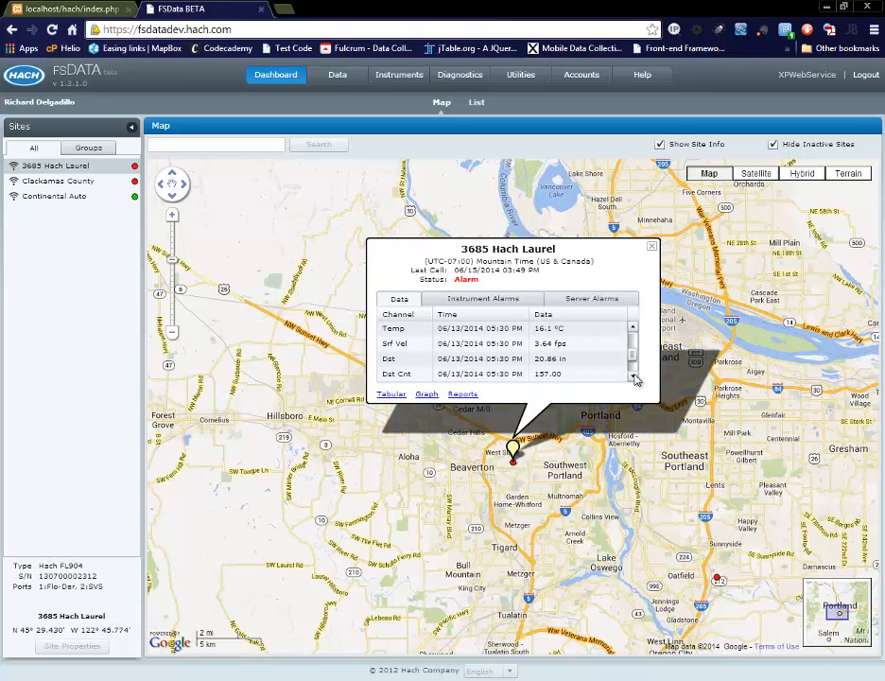
left_click(634, 377)
left_click(634, 377)
left_click(634, 377)
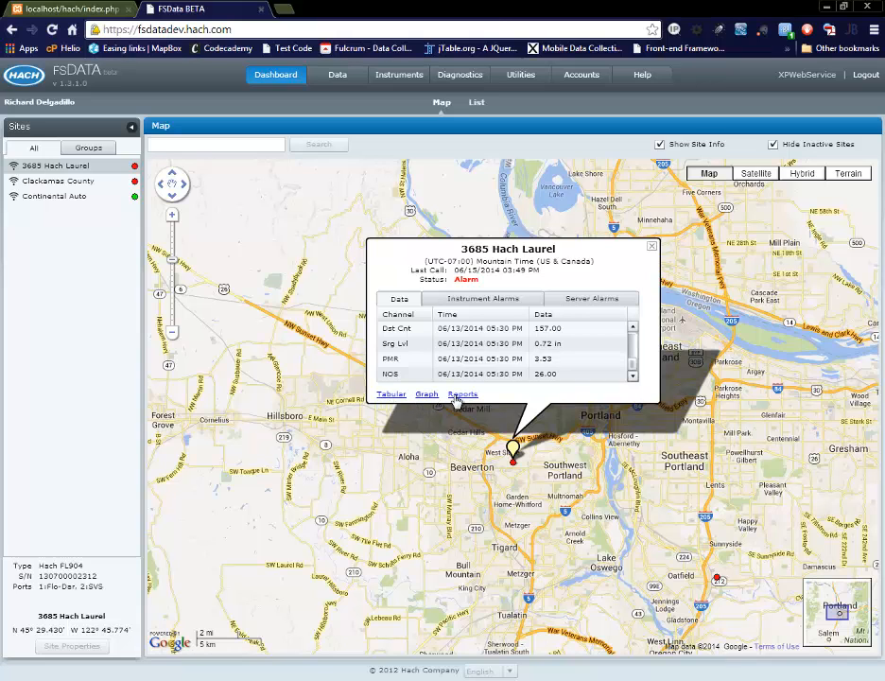
left_click_drag(448, 454, 394, 471)
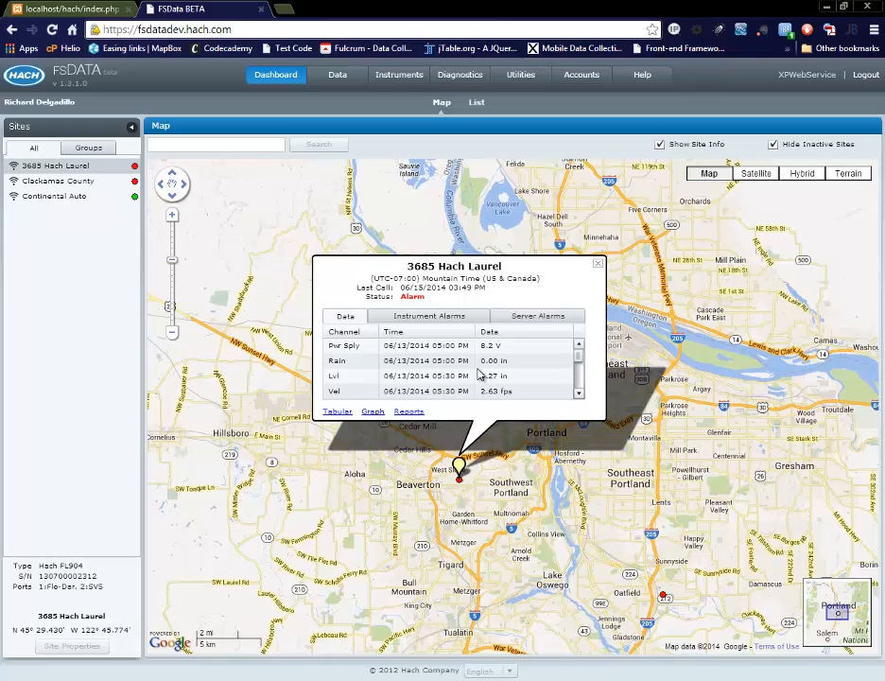
- Switch to the command prompt, list the hach folder's contents and run xpfsdata without arguments to display its options
key("alt+Tab")
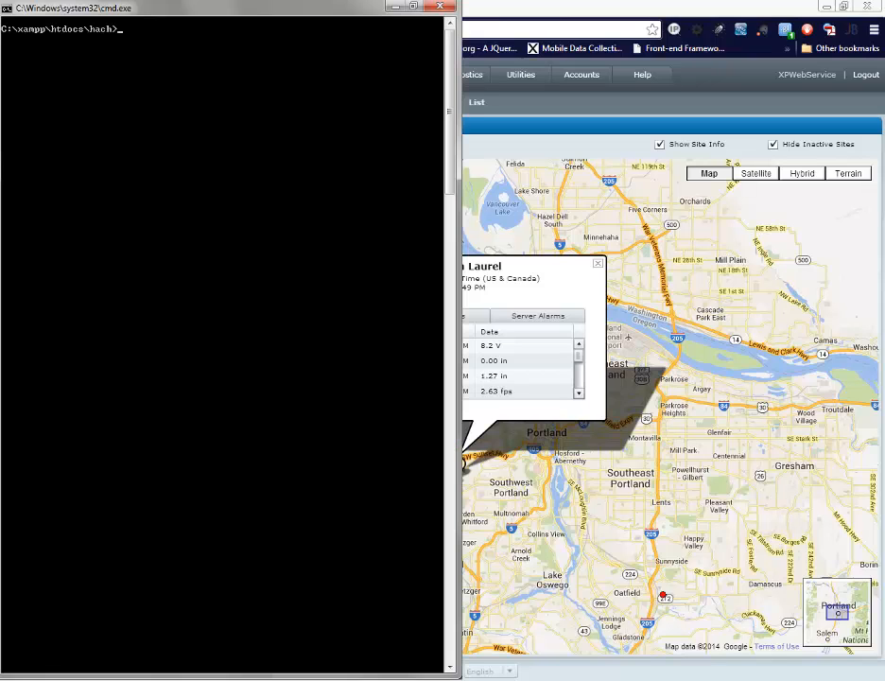
type("dir")
key("Return")
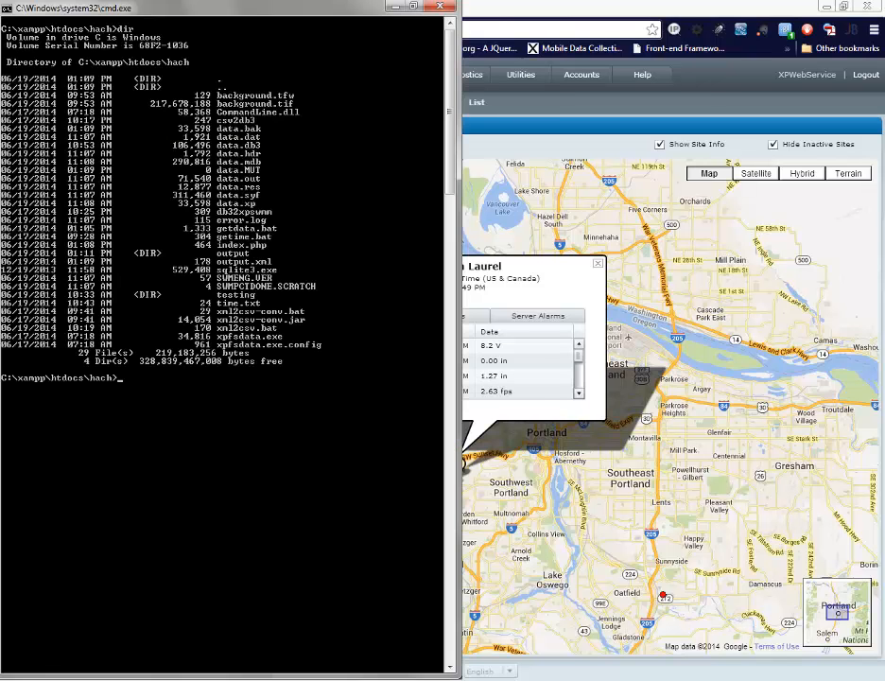
type("xpfsdata")
key("Return")
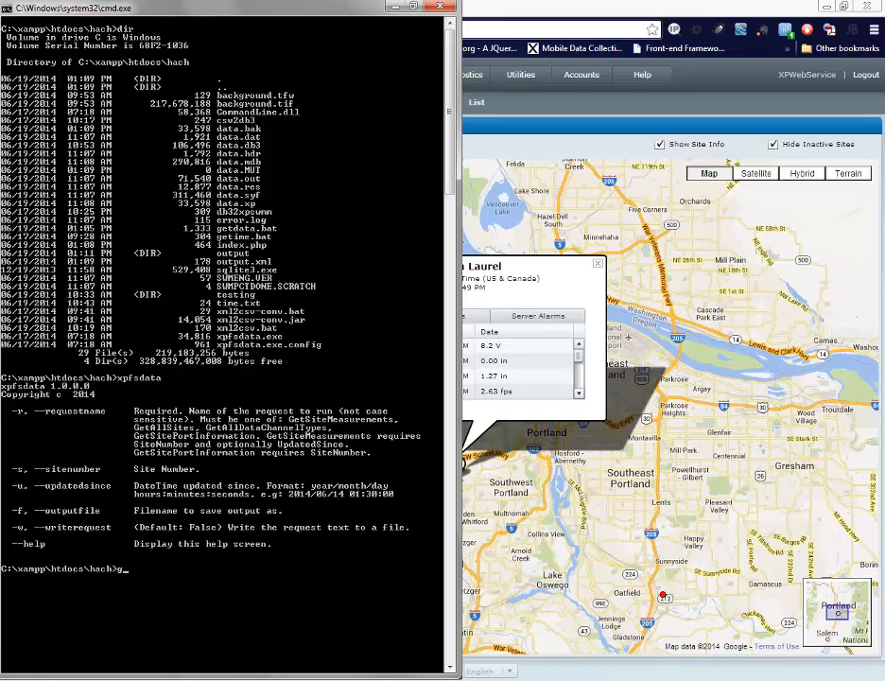
- Clear the console and run the getdata batch file to download and import the site measurements
type("ls")
key("Return")
type("g")
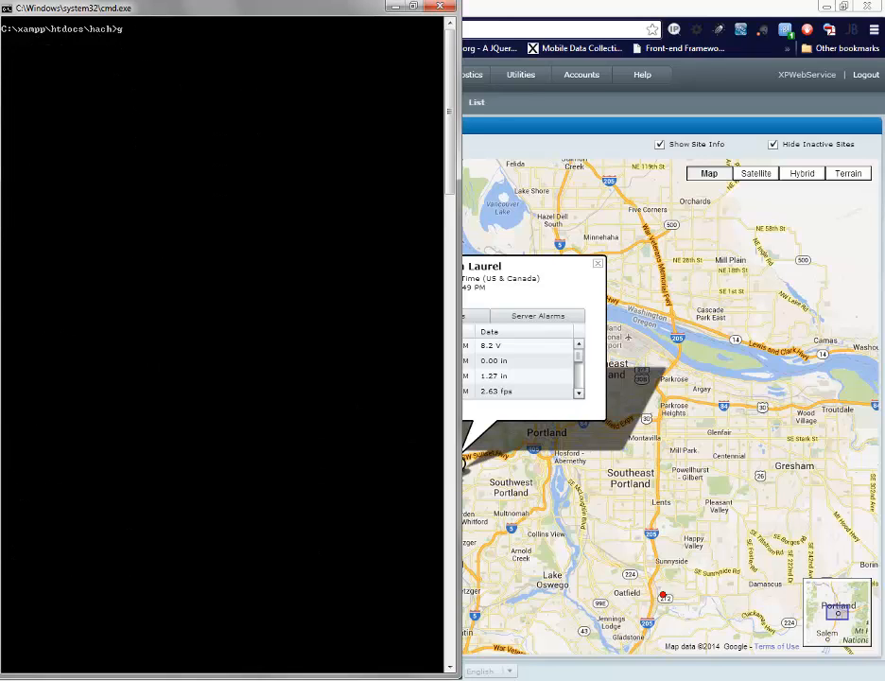
type("etdata")
key("Return")
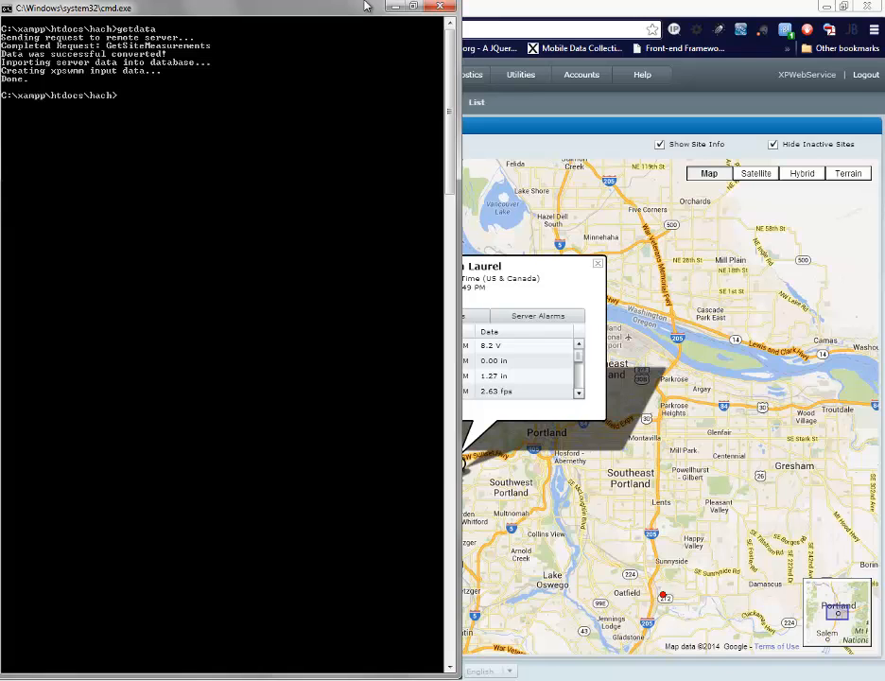
- Launch SQLiteSpy and open the database data.db3 from the hach folder
key("super")
type("sqlite")
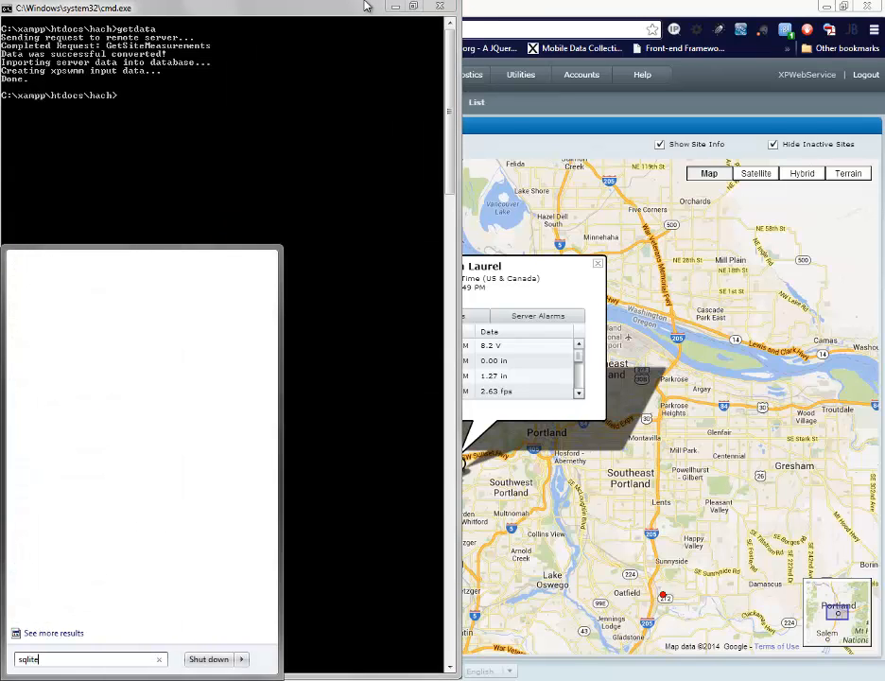
key("Return")
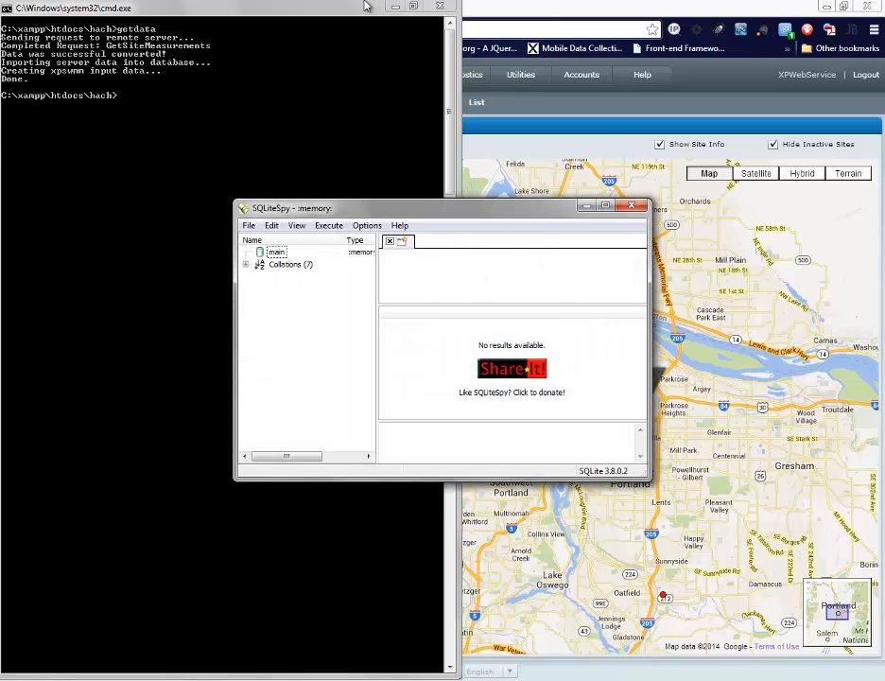
left_click(249, 226)
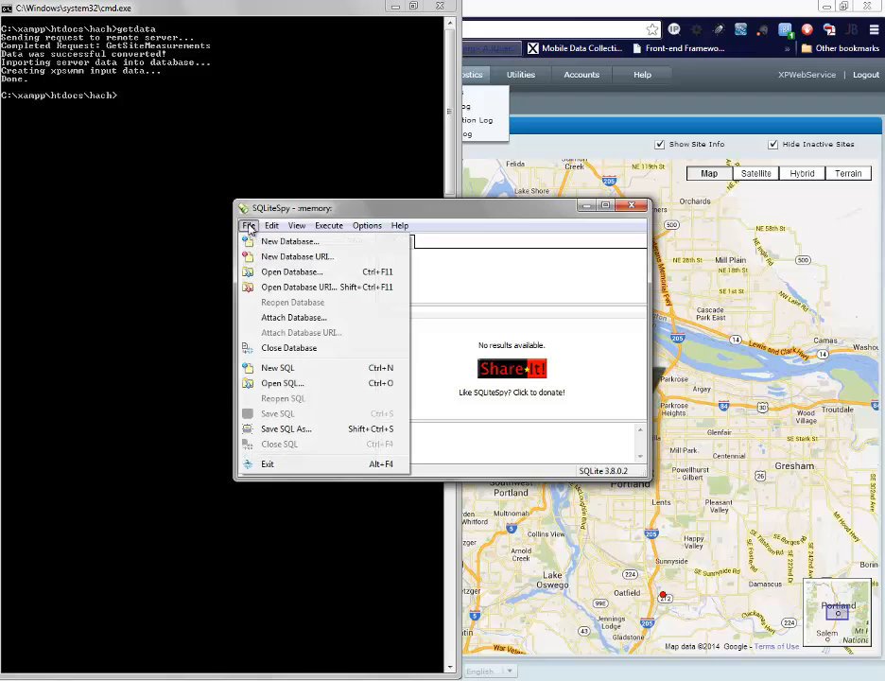
left_click(272, 273)
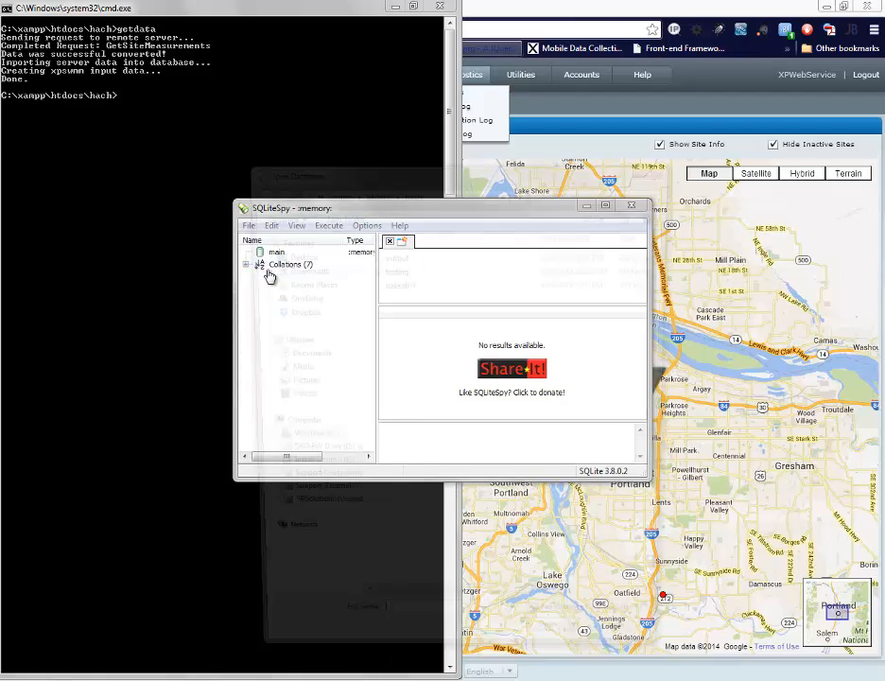
double_click(388, 283)
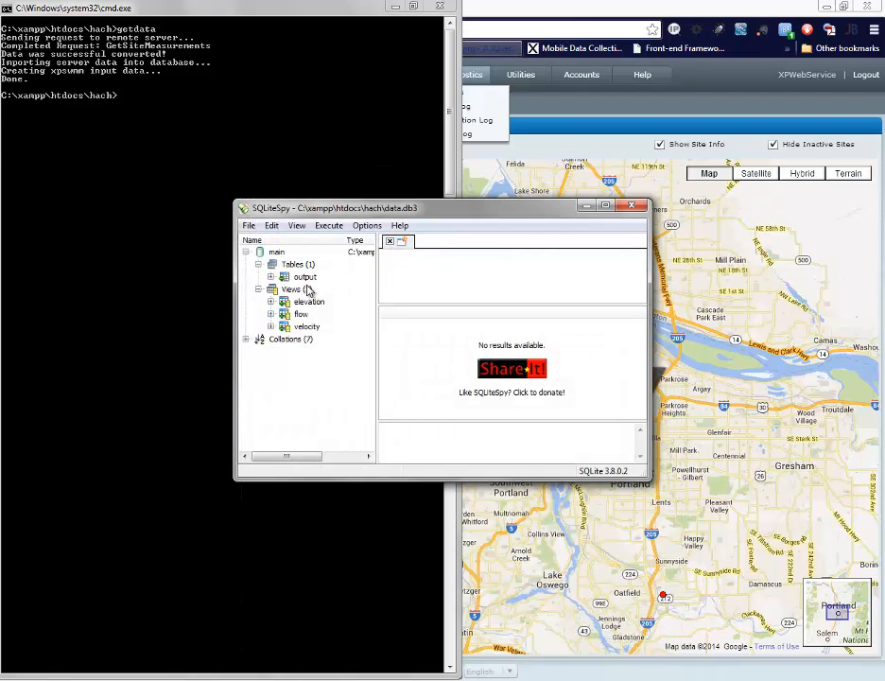
- Show the output table's data, expand its column list and enlarge the window to examine more records
left_click(307, 276)
double_click(307, 279)
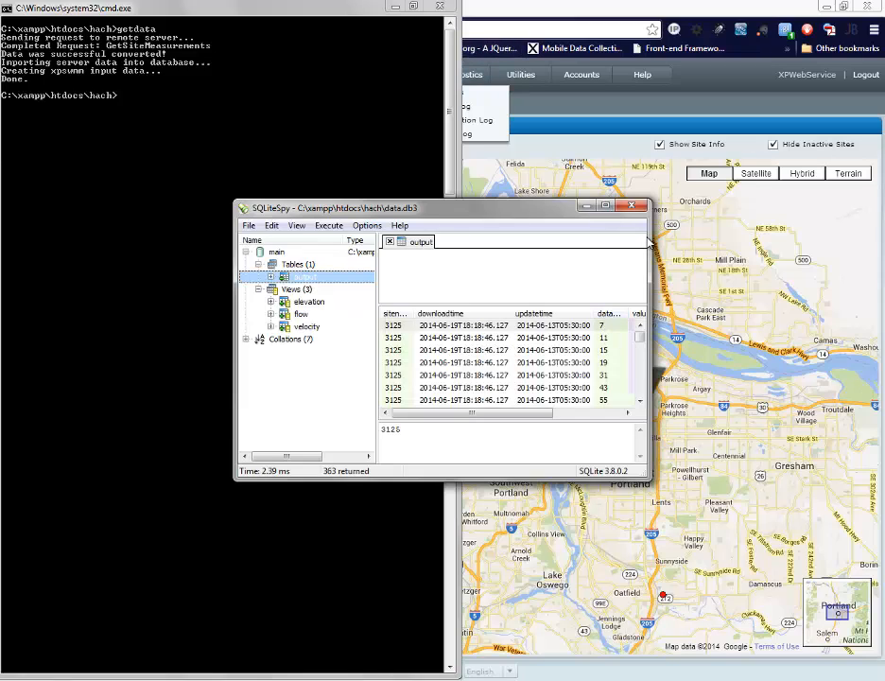
left_click_drag(647, 242, 883, 235)
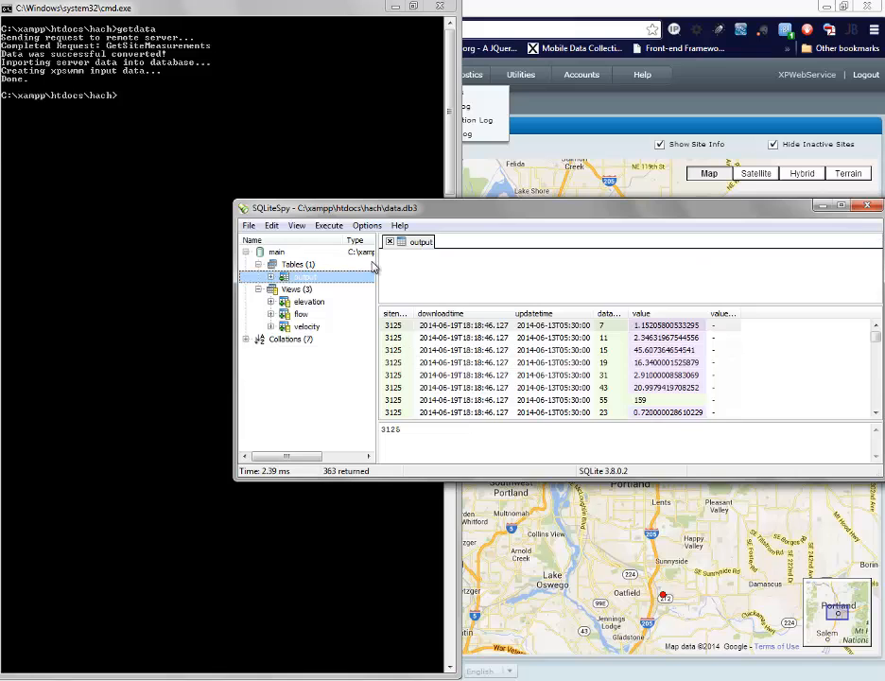
left_click(271, 277)
left_click(283, 288)
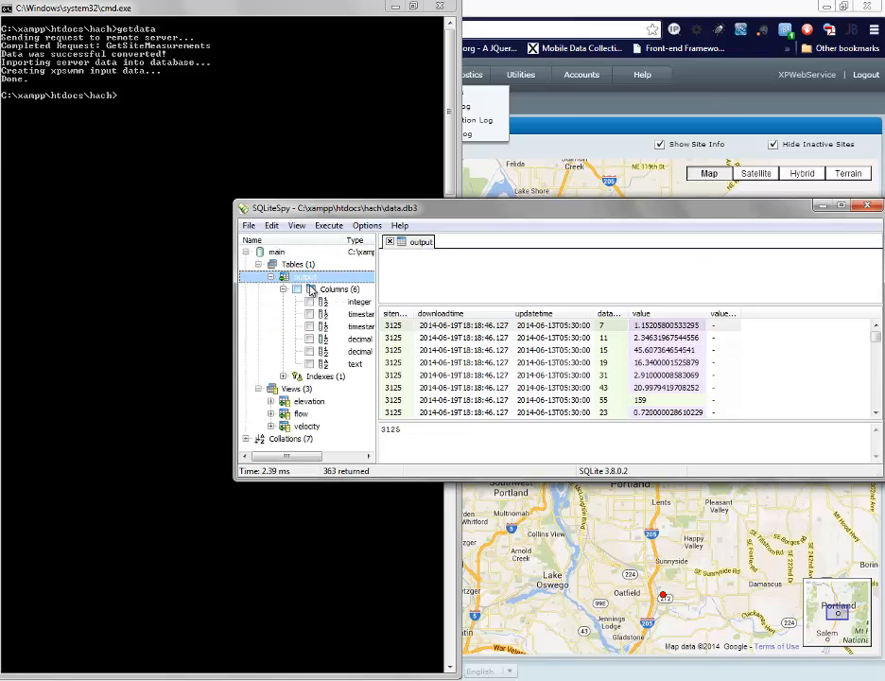
left_click_drag(387, 200, 387, 60)
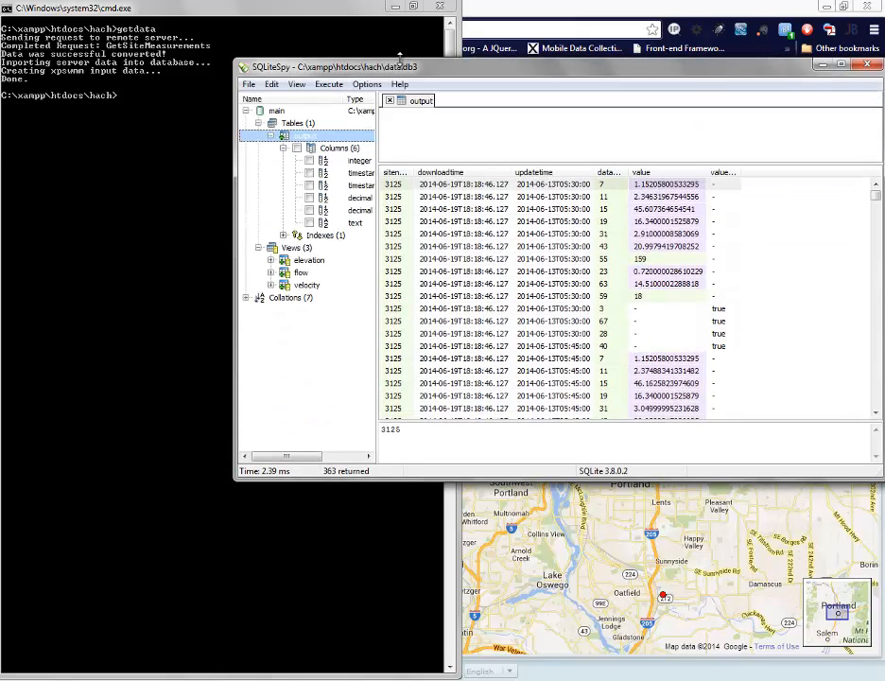
- Widen the sitenumber, updatetime and data_type columns in the output table's grid
left_click_drag(413, 172, 432, 172)
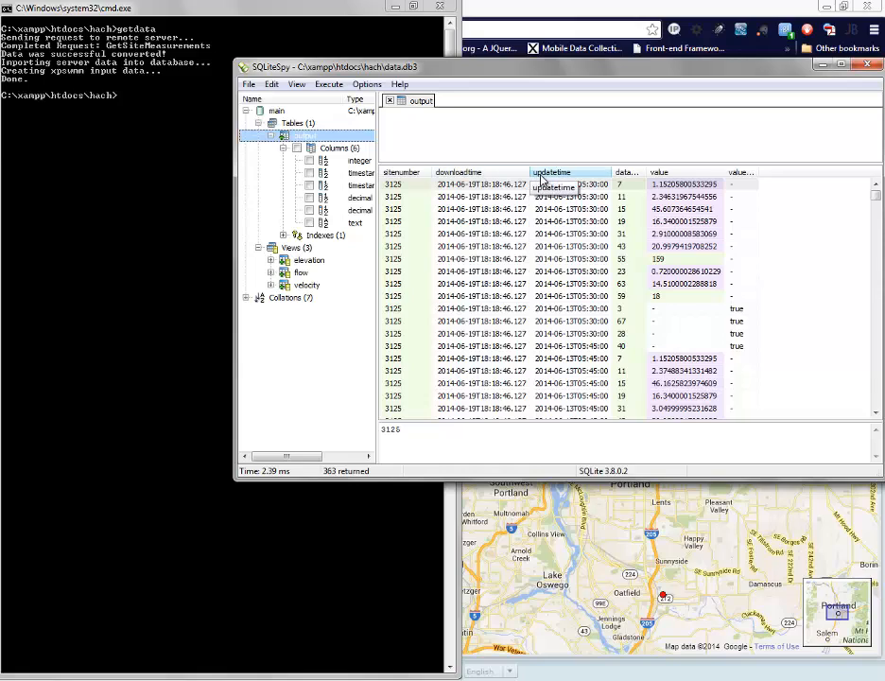
left_click_drag(612, 173, 629, 173)
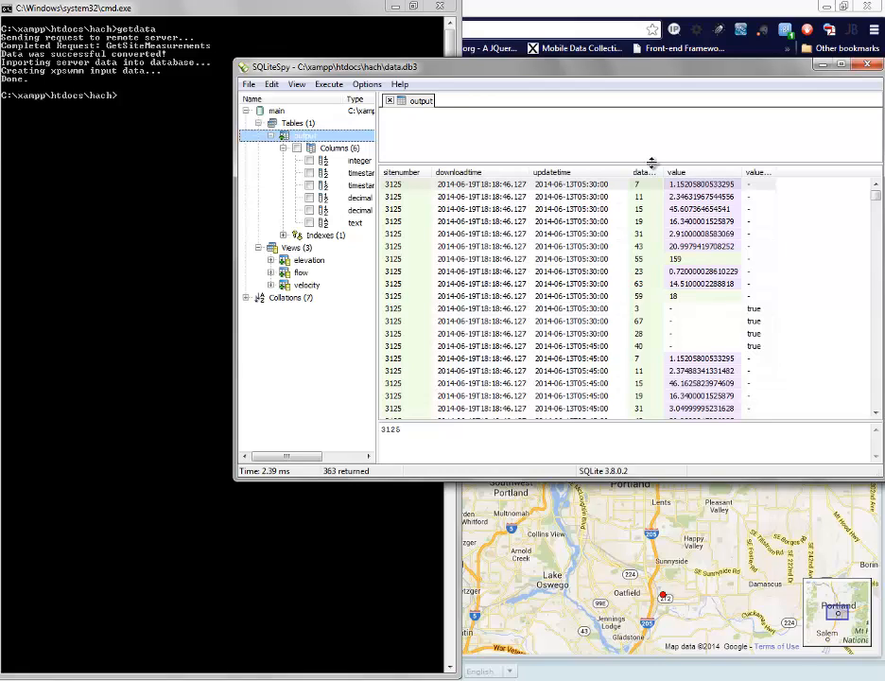
left_click_drag(661, 173, 693, 171)
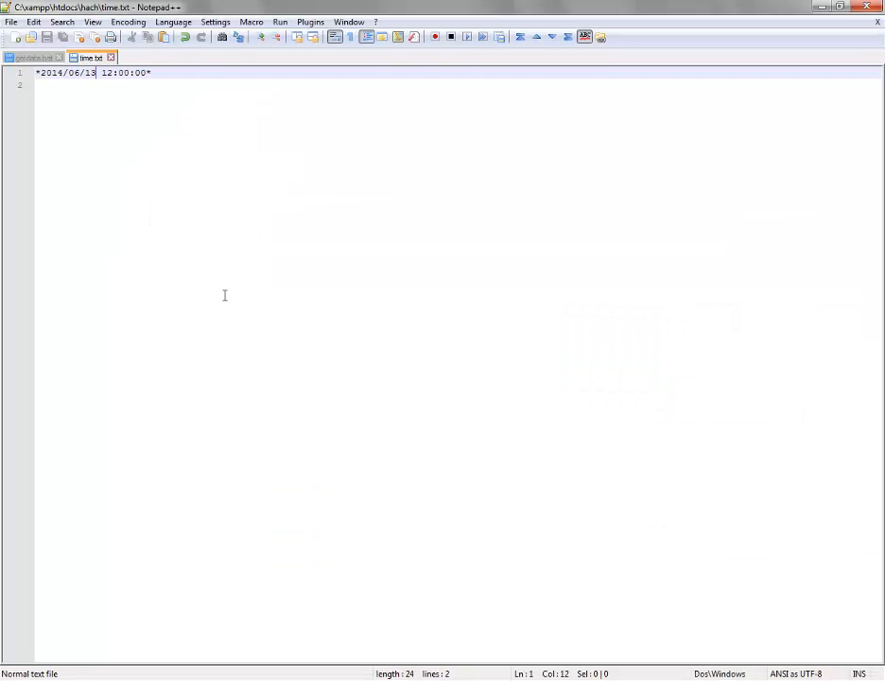
- Open measure_values.txt from the testing folder in Notepad++
key("ctrl+o")
left_click(157, 300)
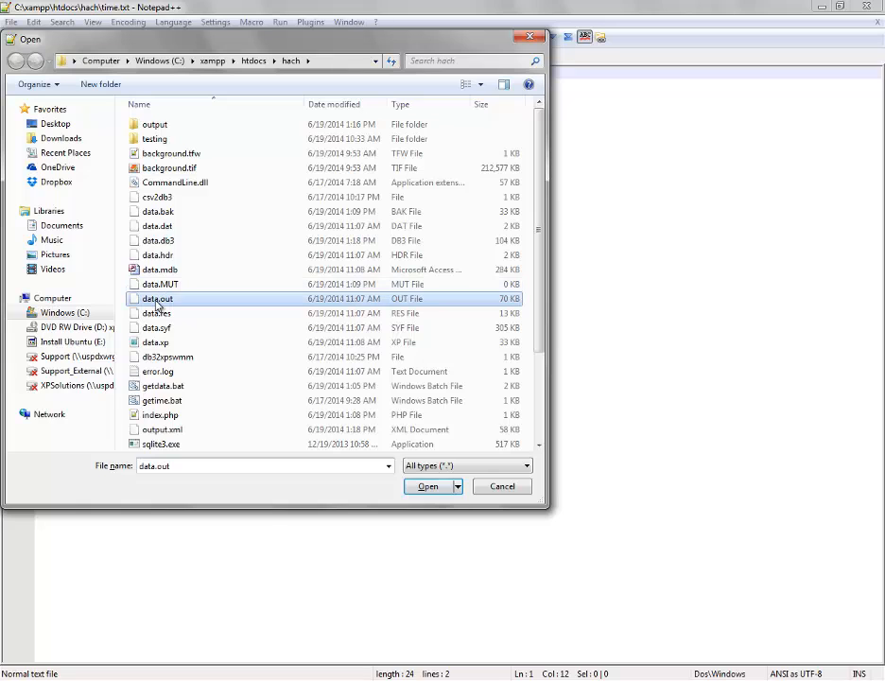
double_click(153, 139)
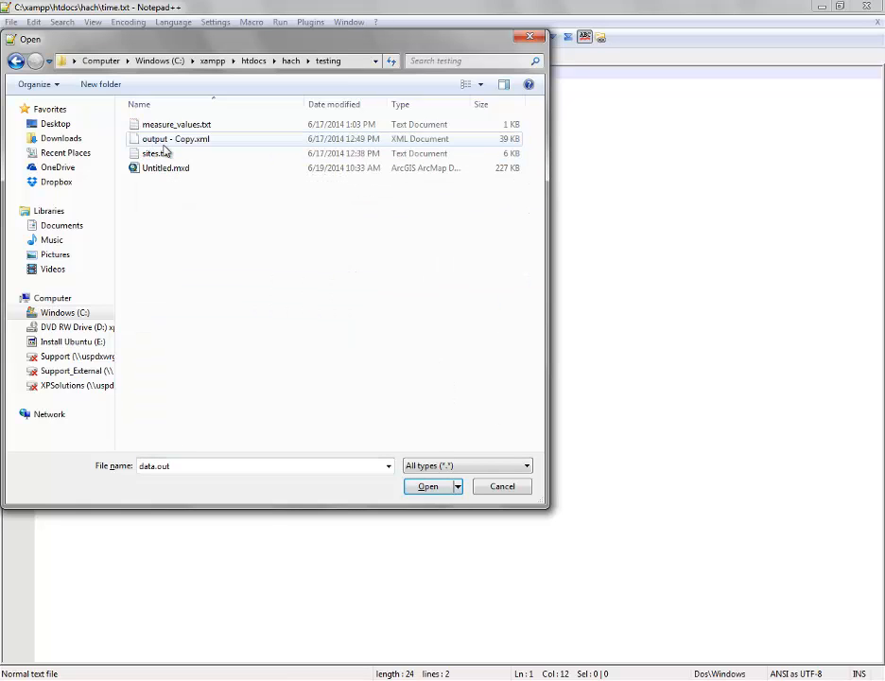
double_click(201, 124)
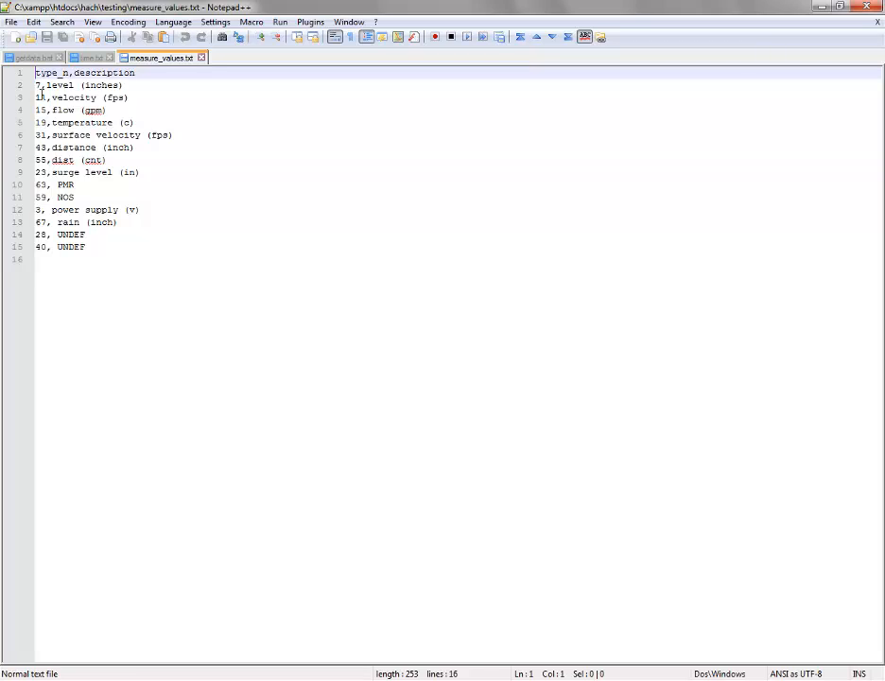
- Highlight type code 7 in measure_values.txt, then switch to SQLiteSpy and select the matching data_type value in the first record
left_click_drag(35, 86, 45, 88)
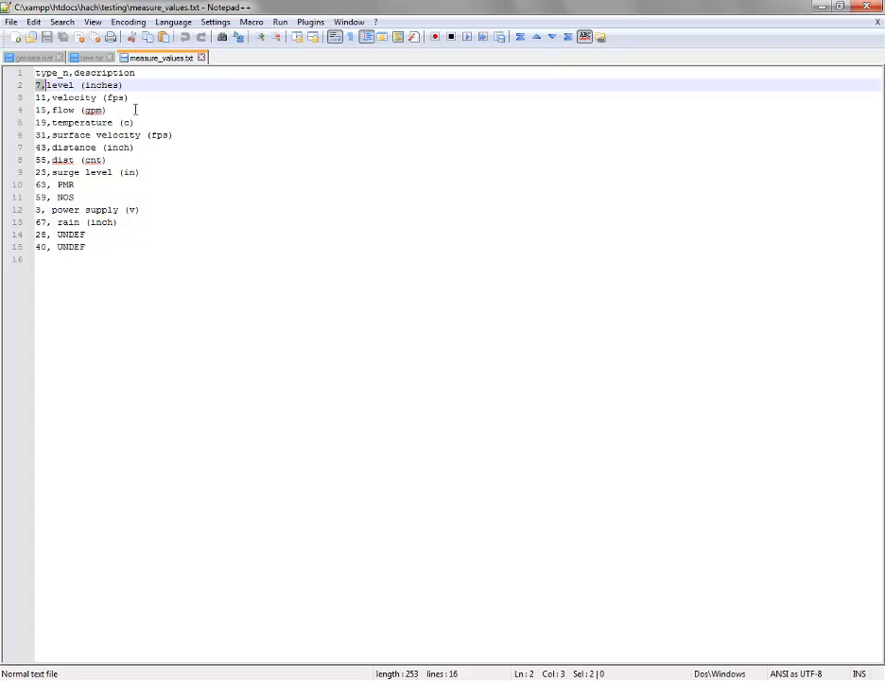
left_click(472, 680)
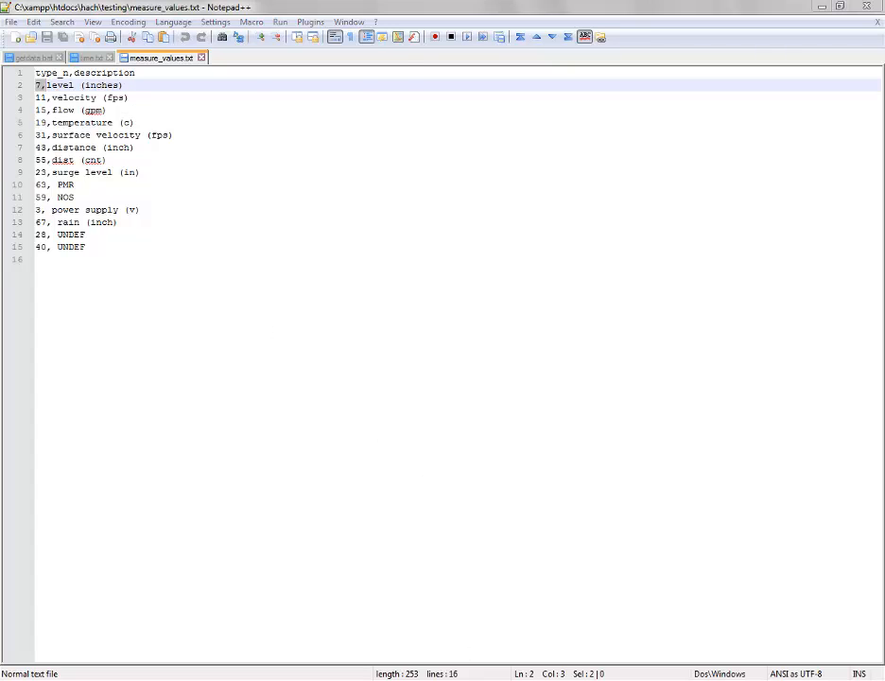
left_click(647, 184)
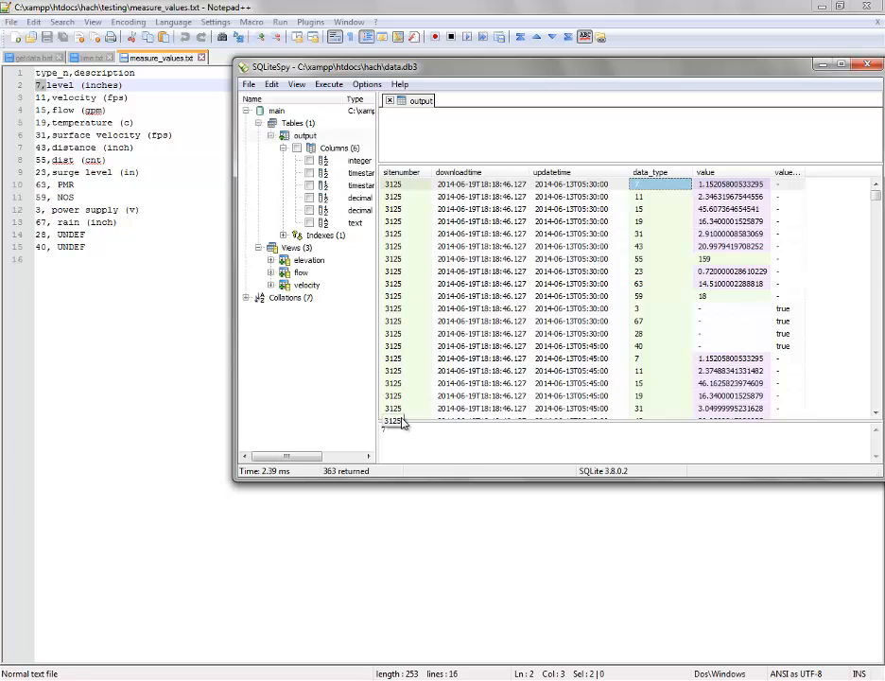
- Show the elevation view's data and its CREATE statement, and examine how the SQL builds the date, time and level columns
left_click(314, 261)
double_click(314, 261)
right_click(314, 262)
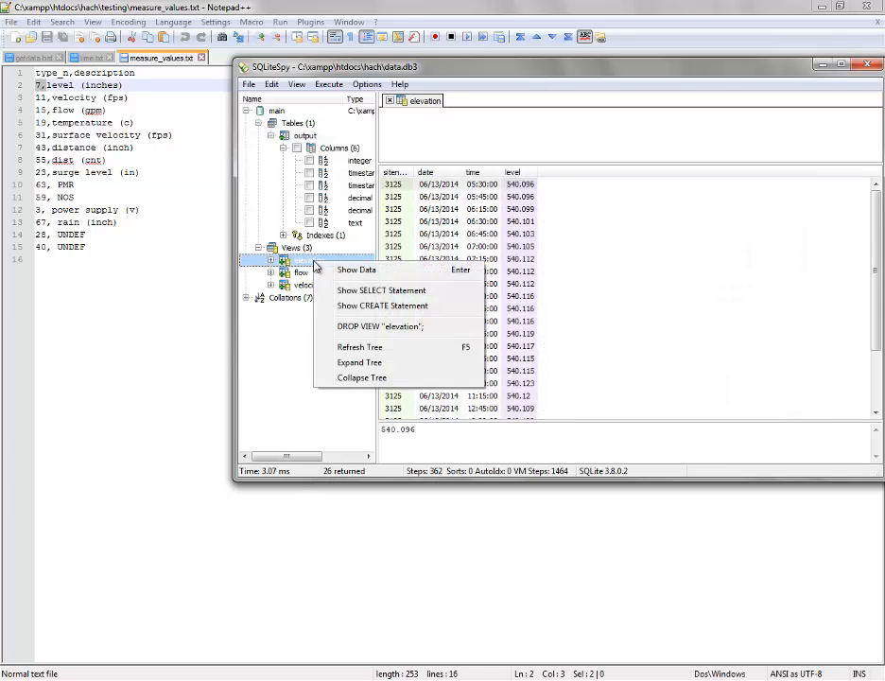
left_click(375, 307)
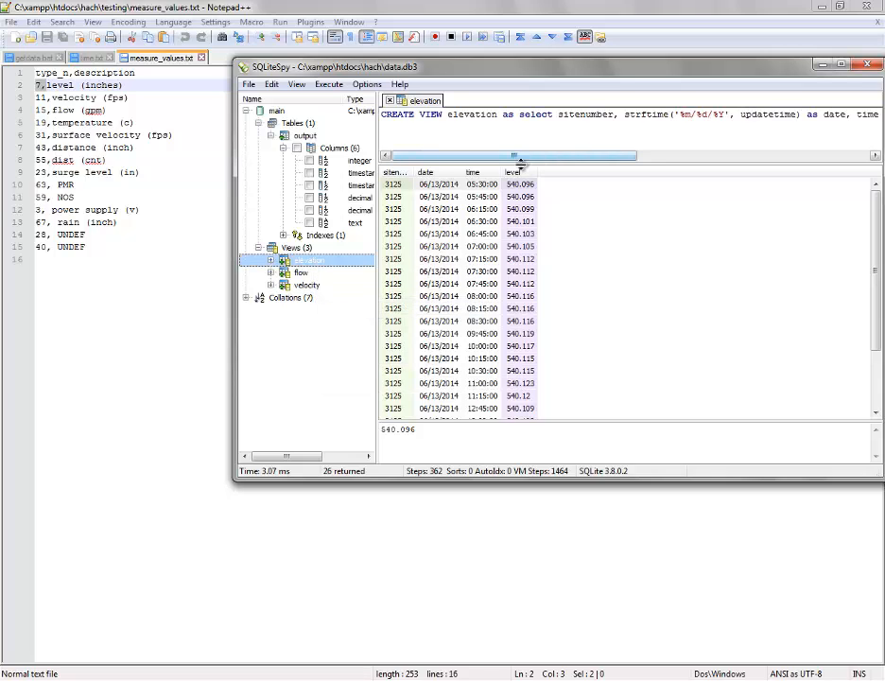
left_click_drag(539, 159, 646, 159)
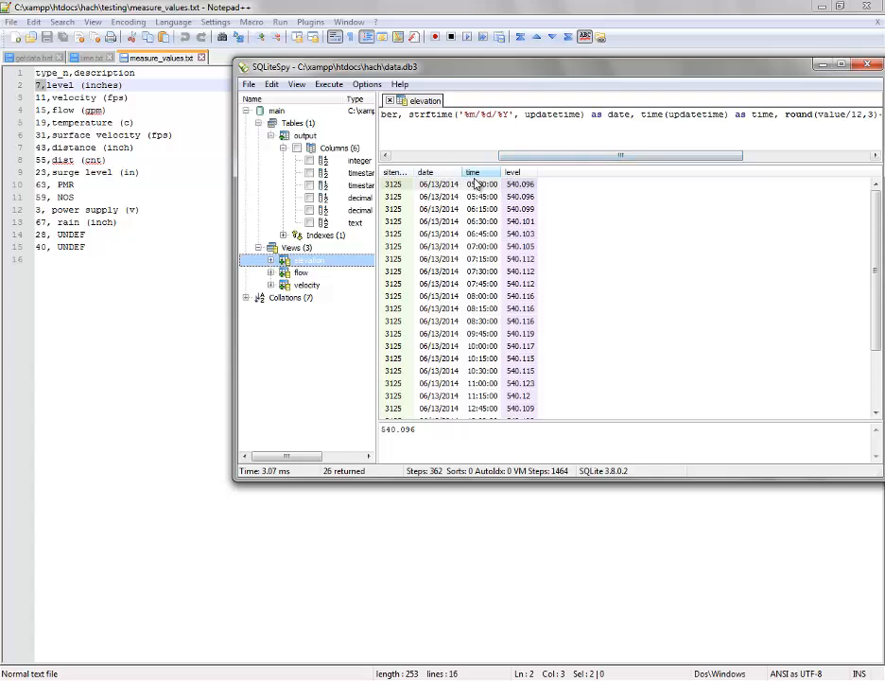
left_click_drag(568, 157, 425, 160)
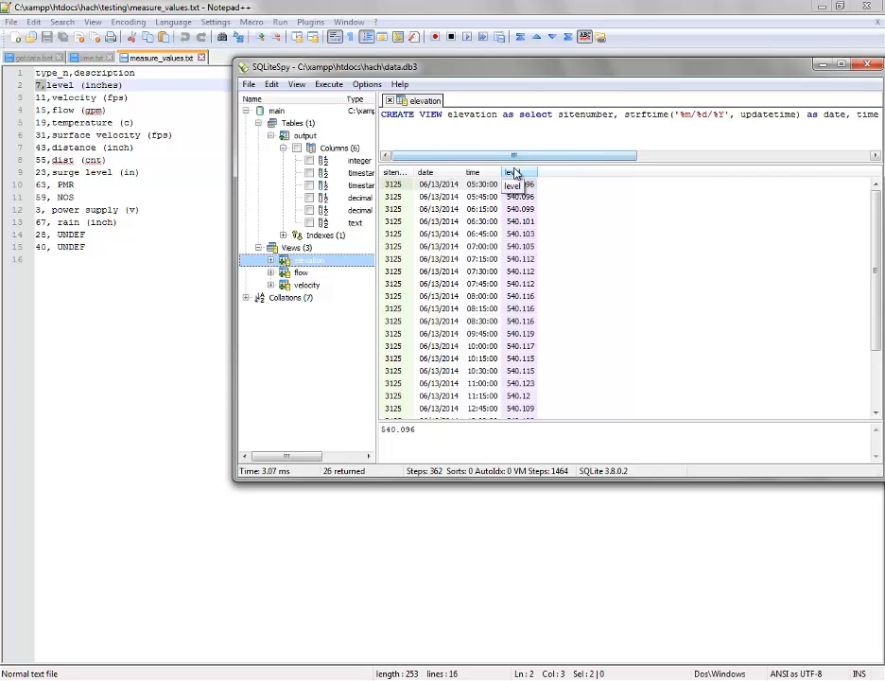
- Show the data of the flow and velocity views, and close SQLiteSpy
double_click(299, 272)
double_click(305, 285)
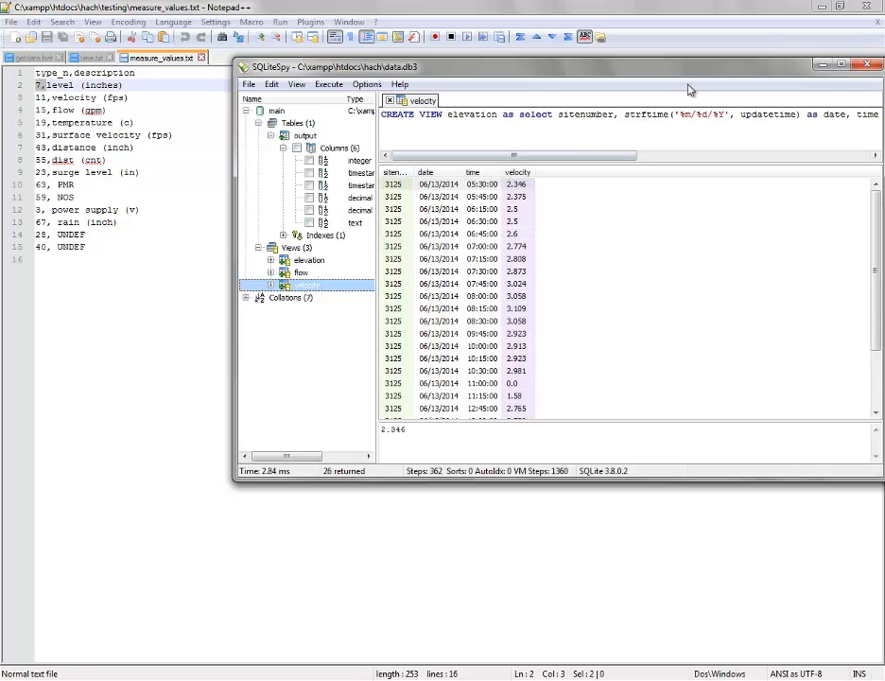
left_click(867, 65)
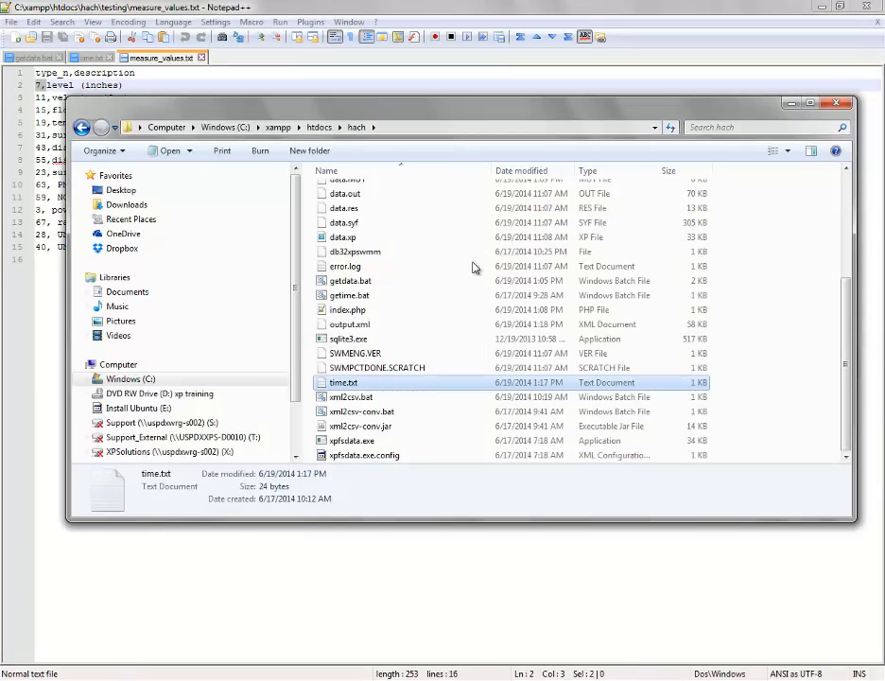
- Open elevation.csv from the hach output folder in Excel and fit all column widths to their contents
scroll(844, 201, "up", 8)
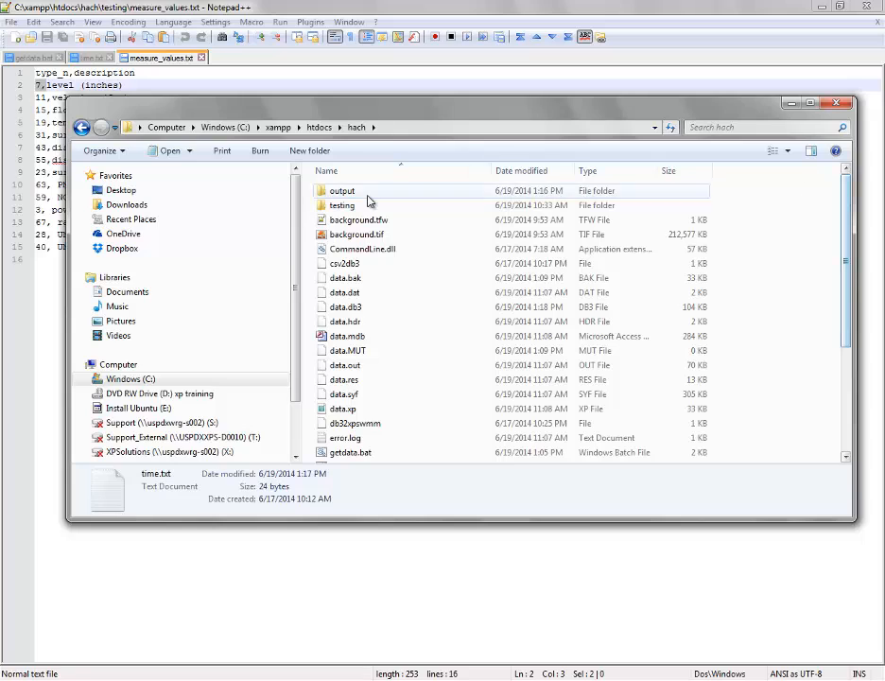
double_click(362, 191)
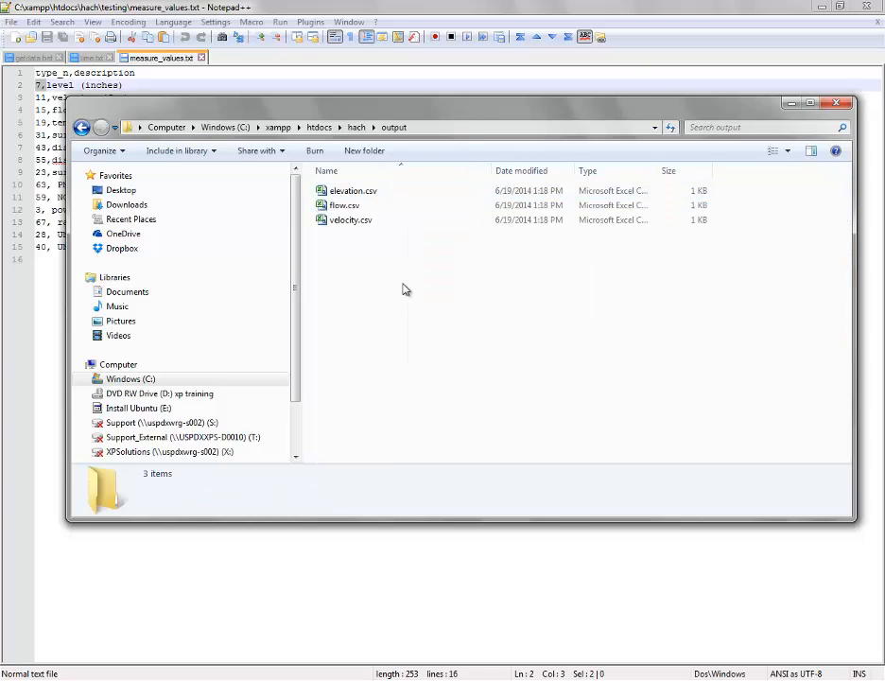
double_click(367, 193)
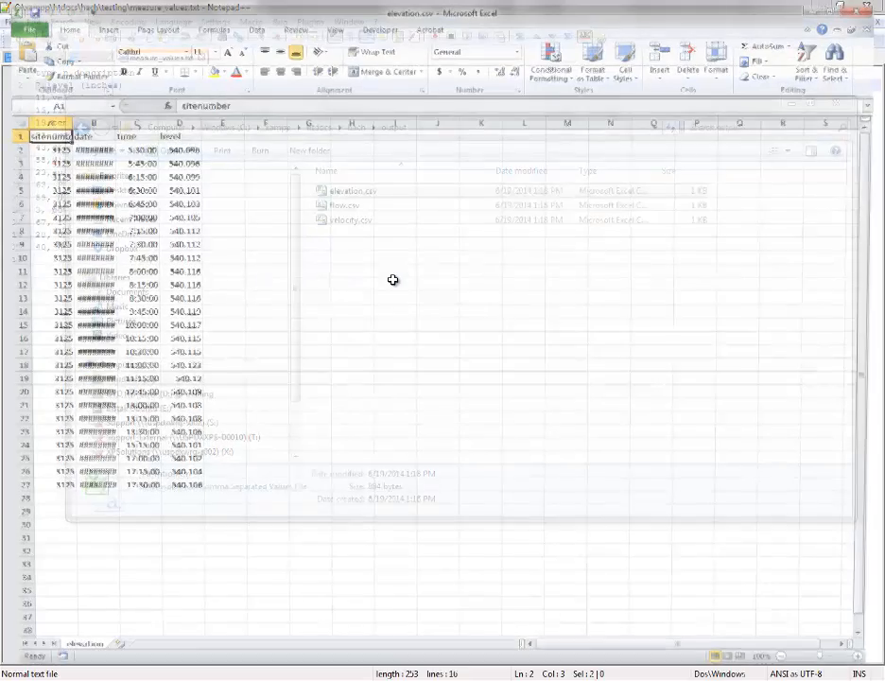
key("ctrl+a")
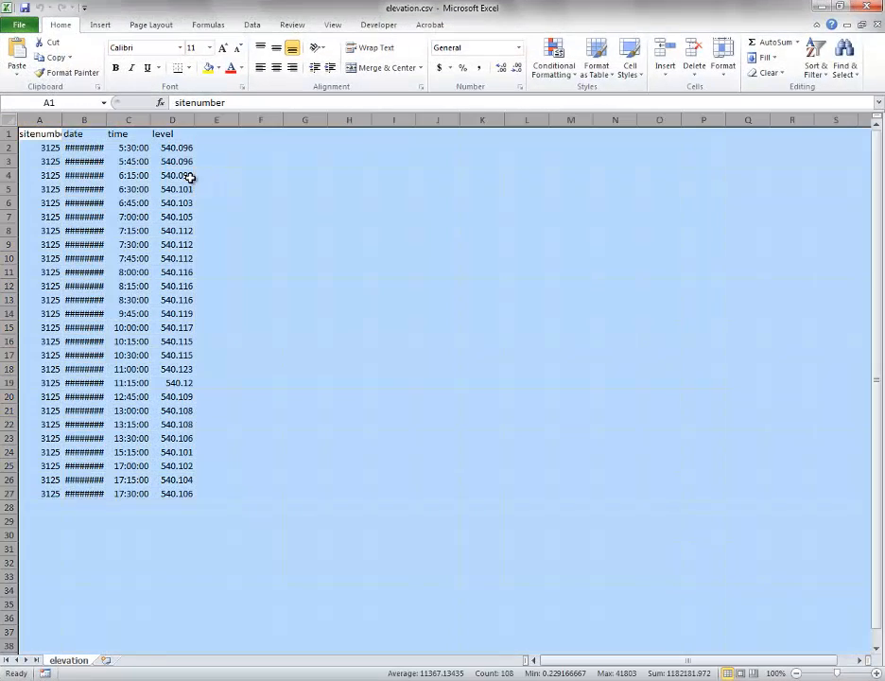
double_click(151, 120)
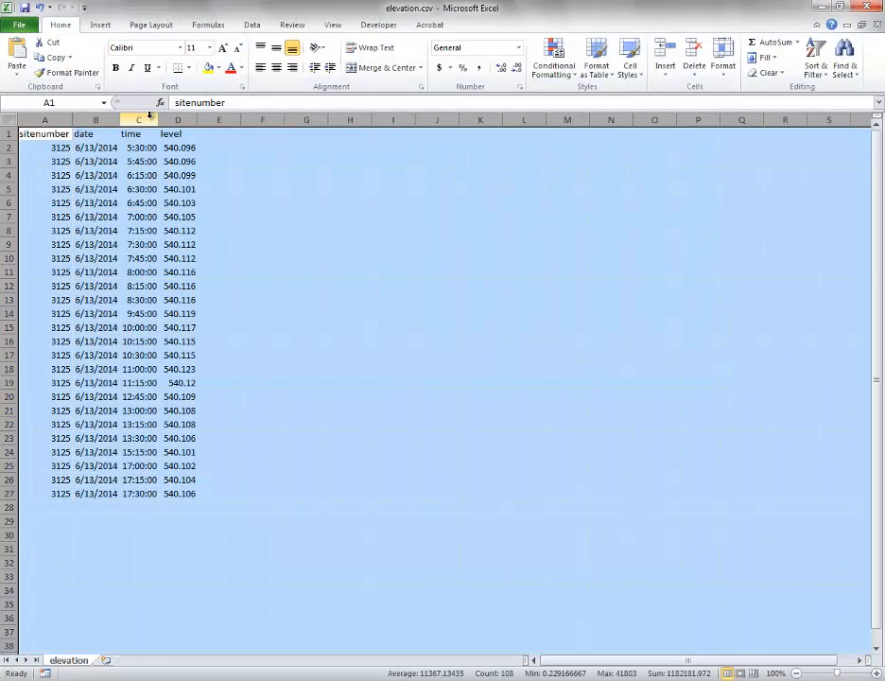
- Examine the site number, date, time and level of the first record, and close Excel without saving elevation.csv
left_click(58, 149)
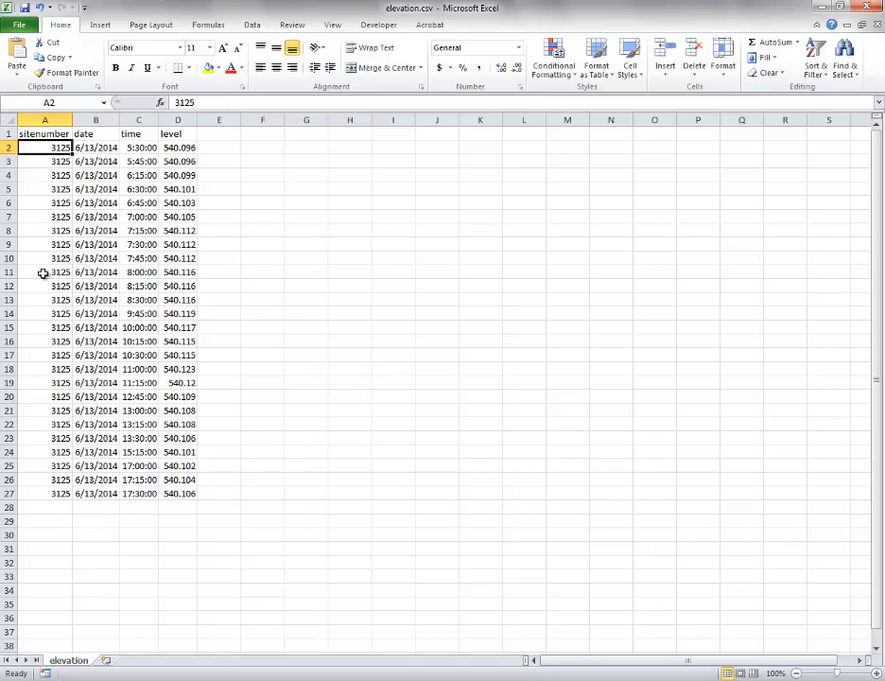
left_click(105, 149)
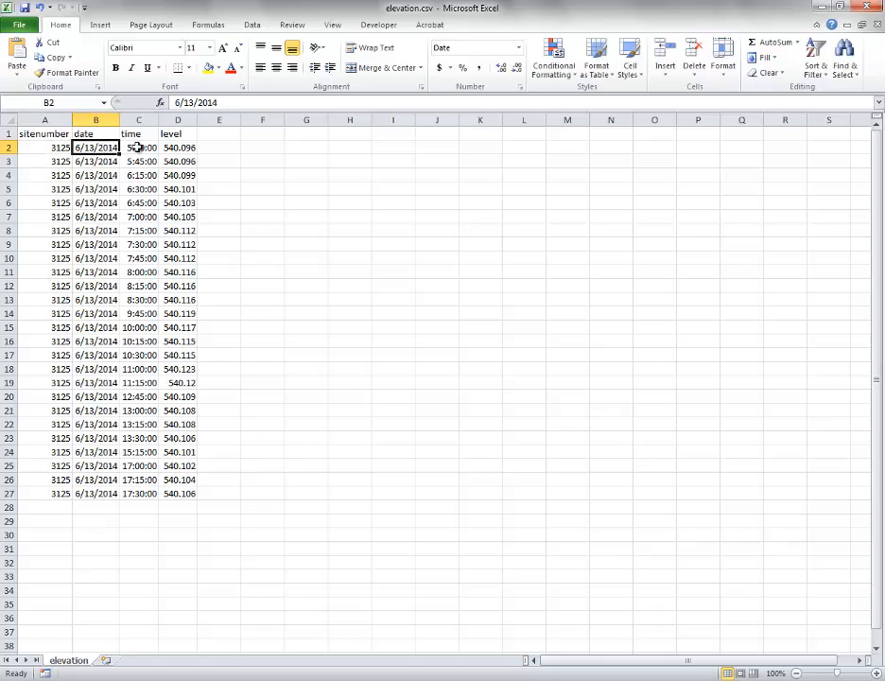
left_click(134, 149)
left_click(167, 148)
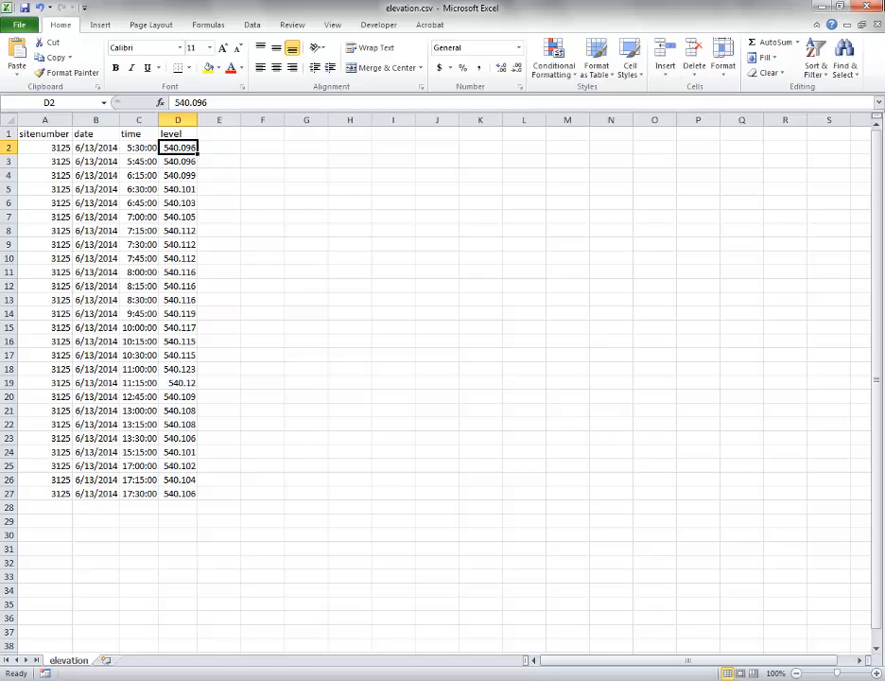
left_click(867, 24)
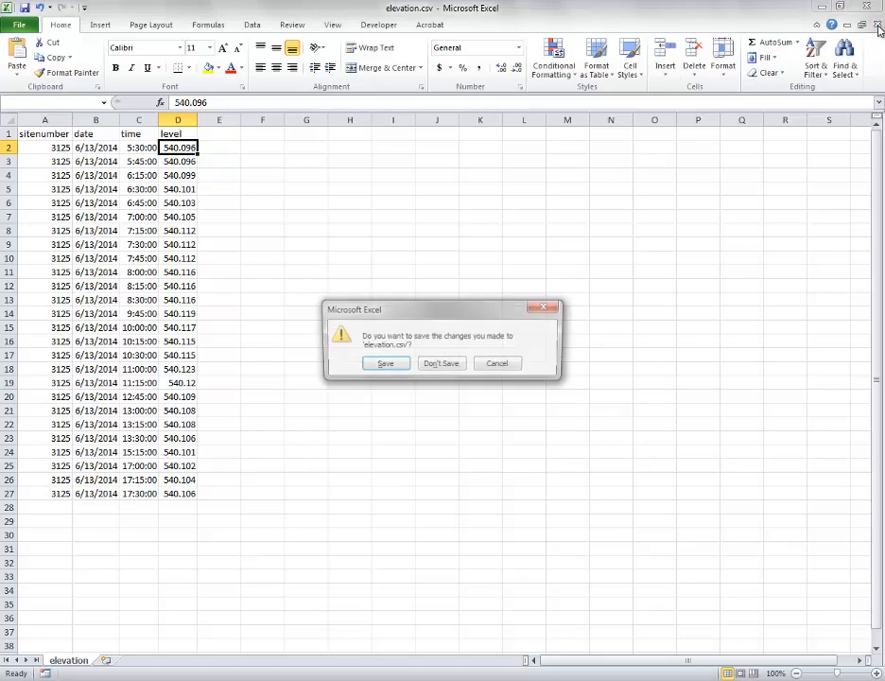
left_click(431, 369)
left_click(867, 7)
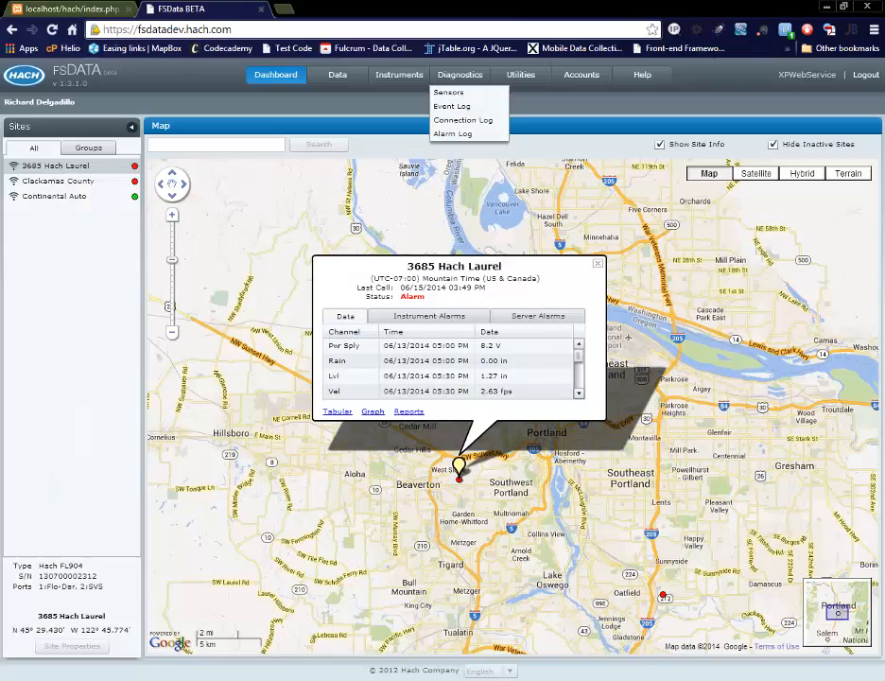
- Close the 3685 Hach Laurel site popup on the FSDATA map and switch to the data.xp model in xpswmm
left_click(598, 263)
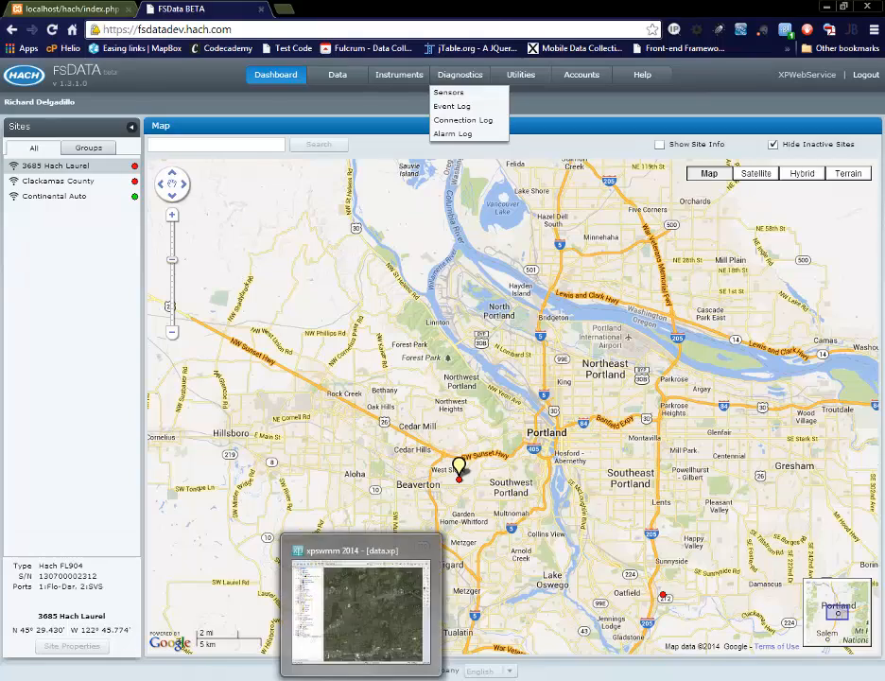
left_click(360, 679)
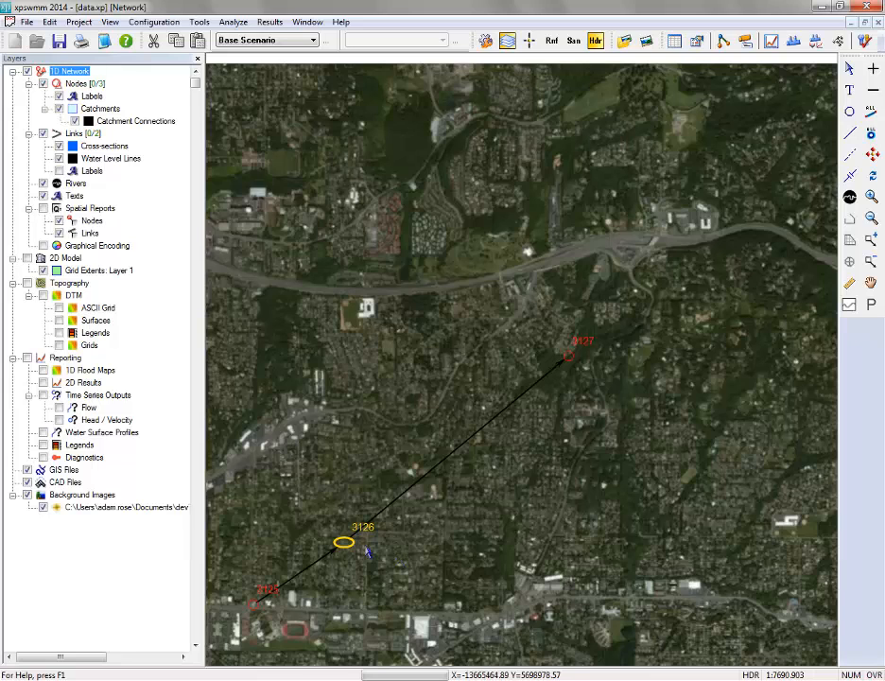
- In node 3126's gauged level settings, check the elevation.csv path and set the station name to 3125 with the User Defined file format
double_click(343, 542)
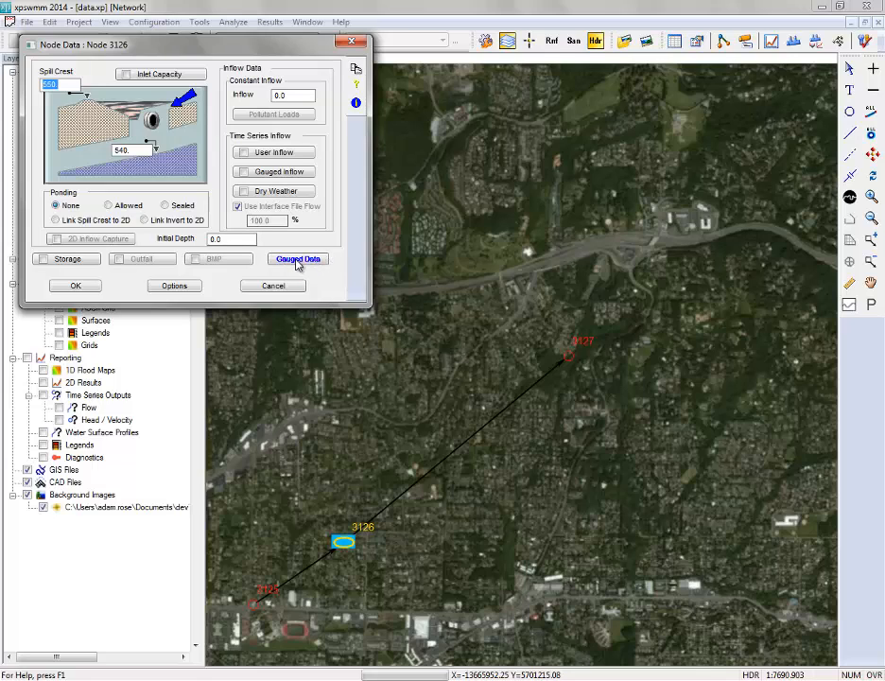
left_click(297, 261)
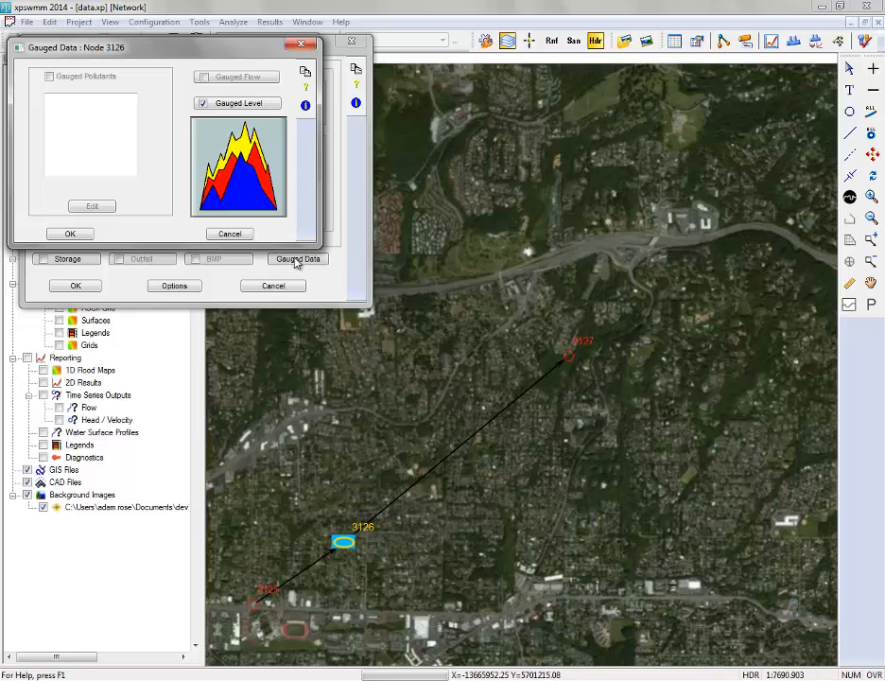
left_click(241, 102)
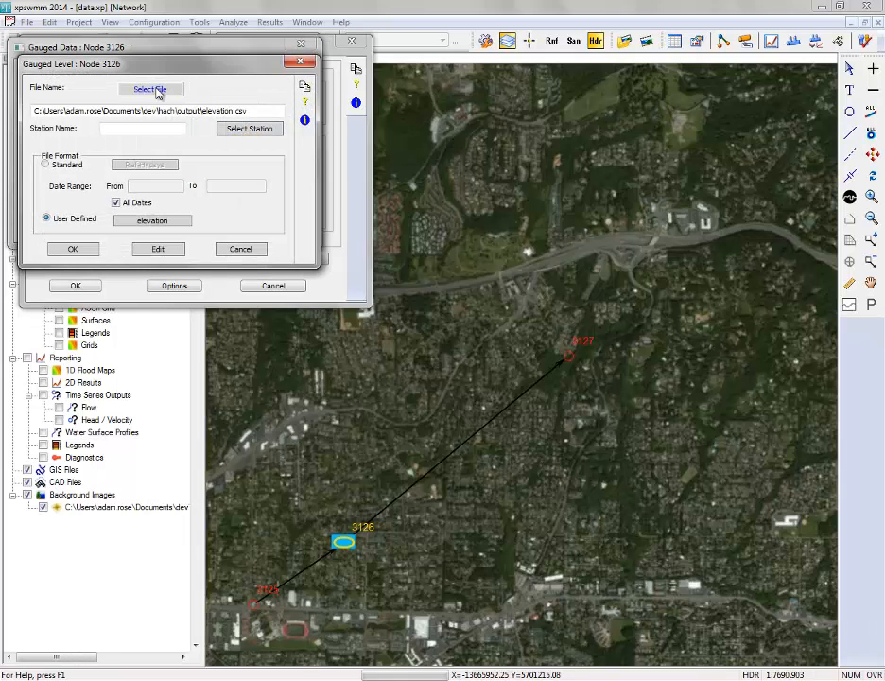
left_click_drag(270, 111, 46, 111)
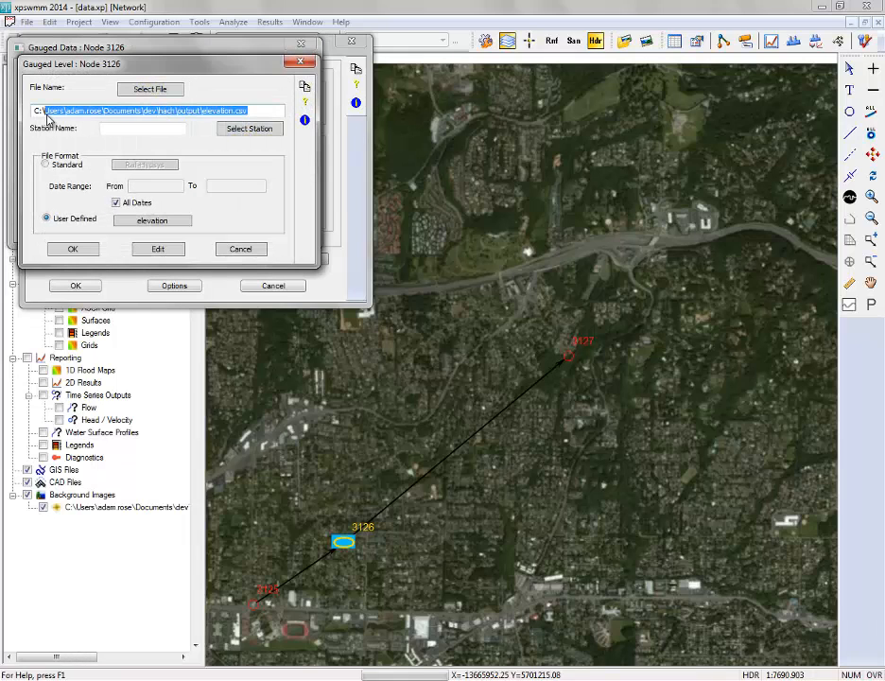
left_click(180, 133)
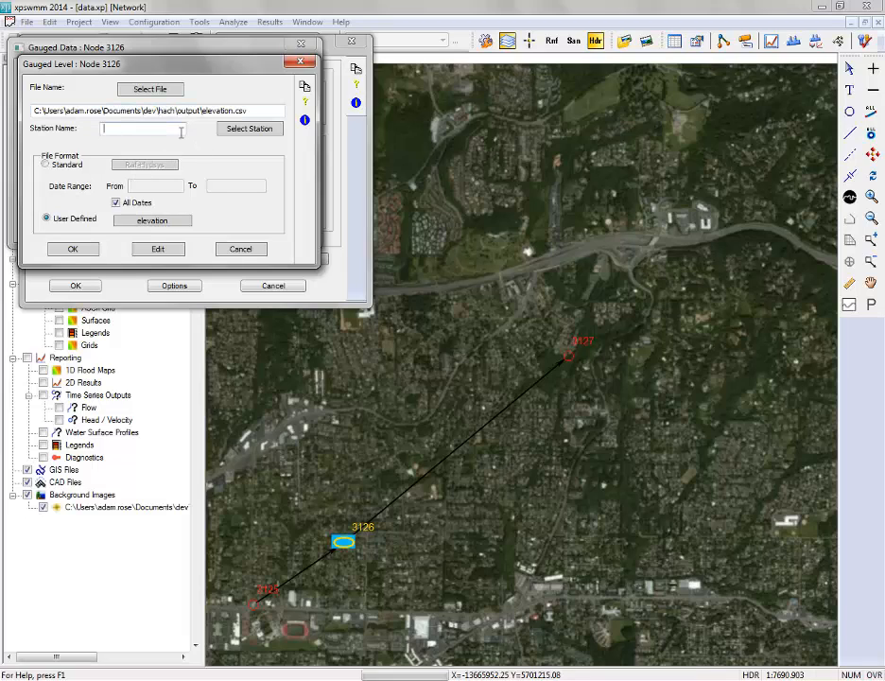
type("3125")
left_click(46, 218)
- Examine the field definitions of the user-defined elevation file type, including the Dummy and Date fields, and return to the gauged level settings
left_click(171, 230)
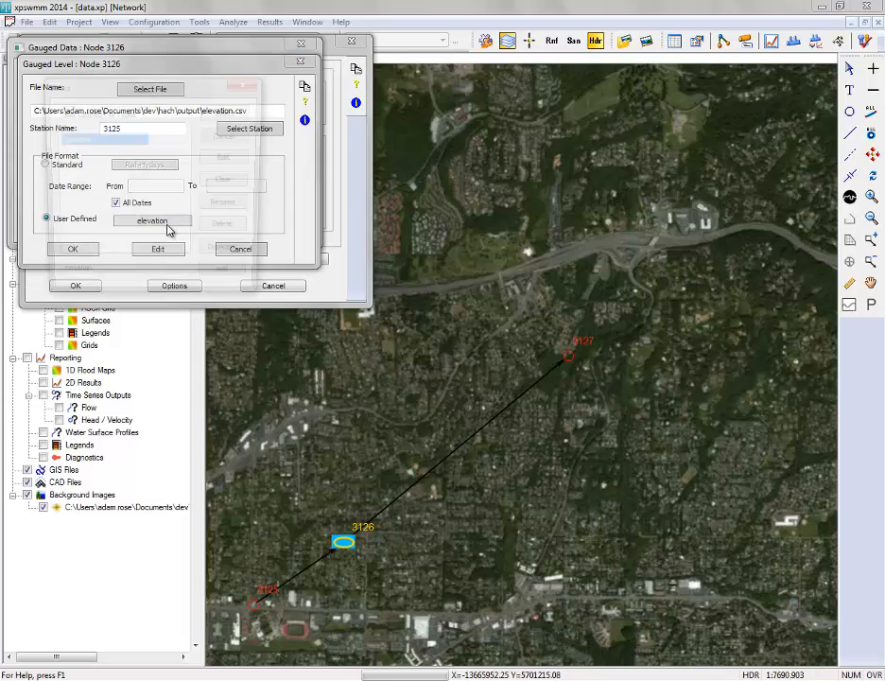
left_click(248, 160)
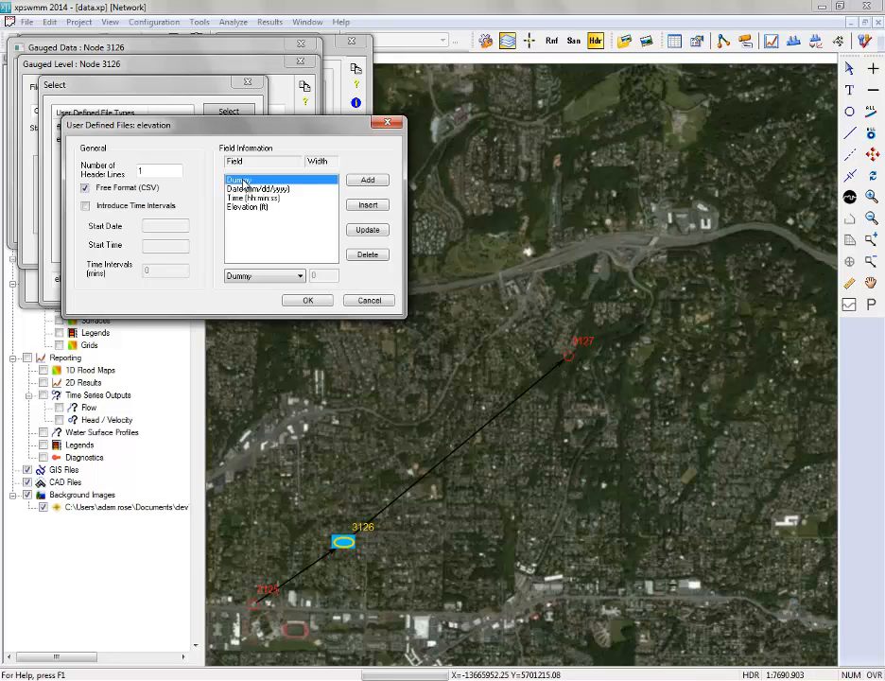
left_click(253, 189)
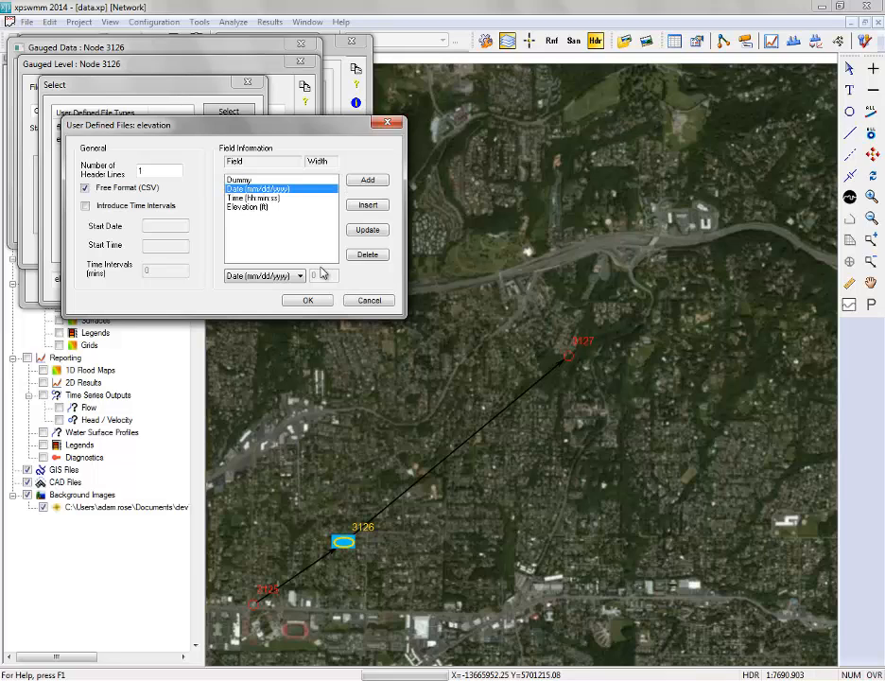
left_click(307, 300)
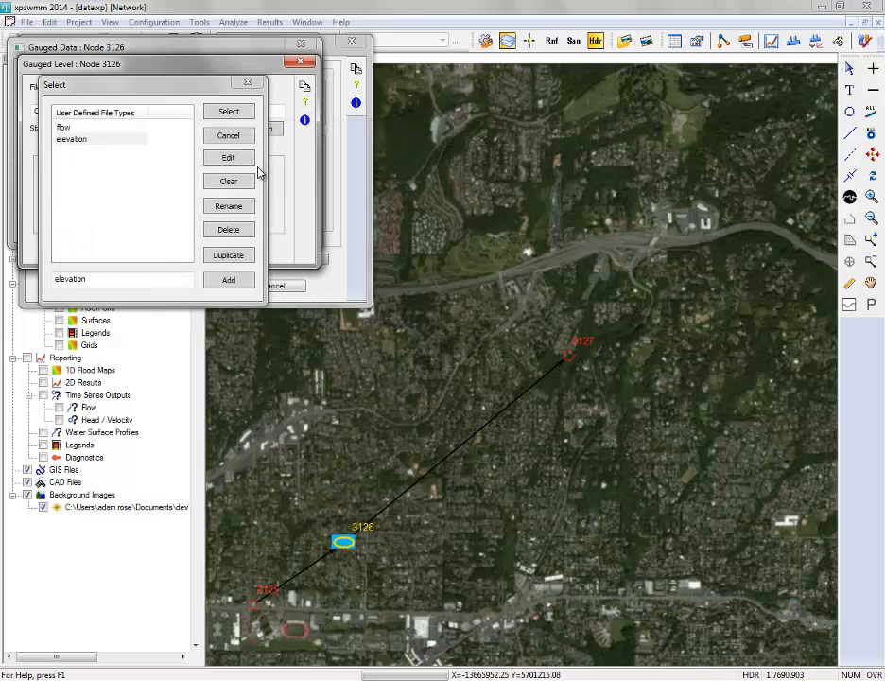
left_click(248, 83)
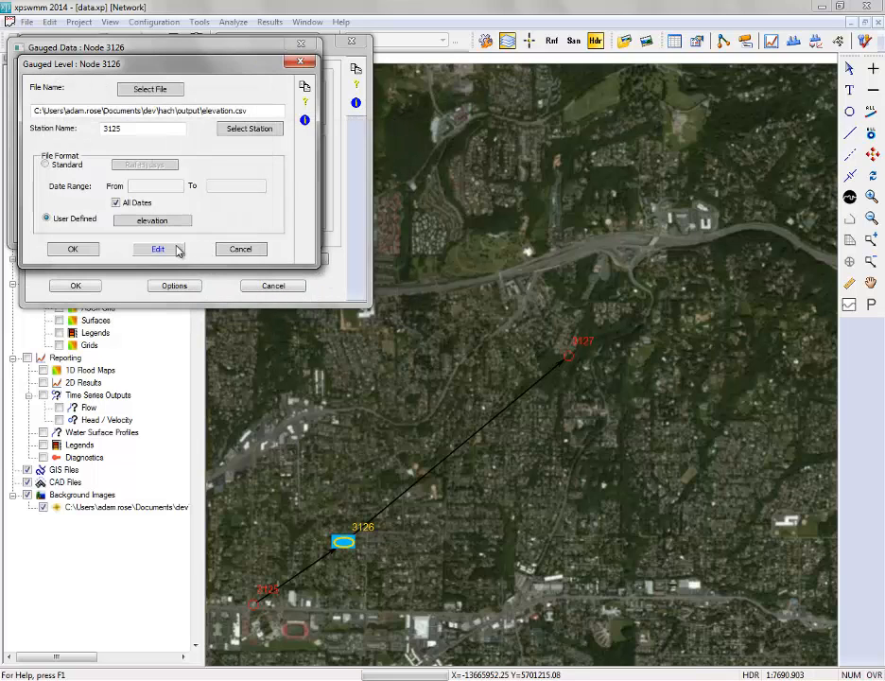
- View node 3126's gauged level table from elevation.csv and the command prompt window, and close all the node's dialogs
left_click(178, 250)
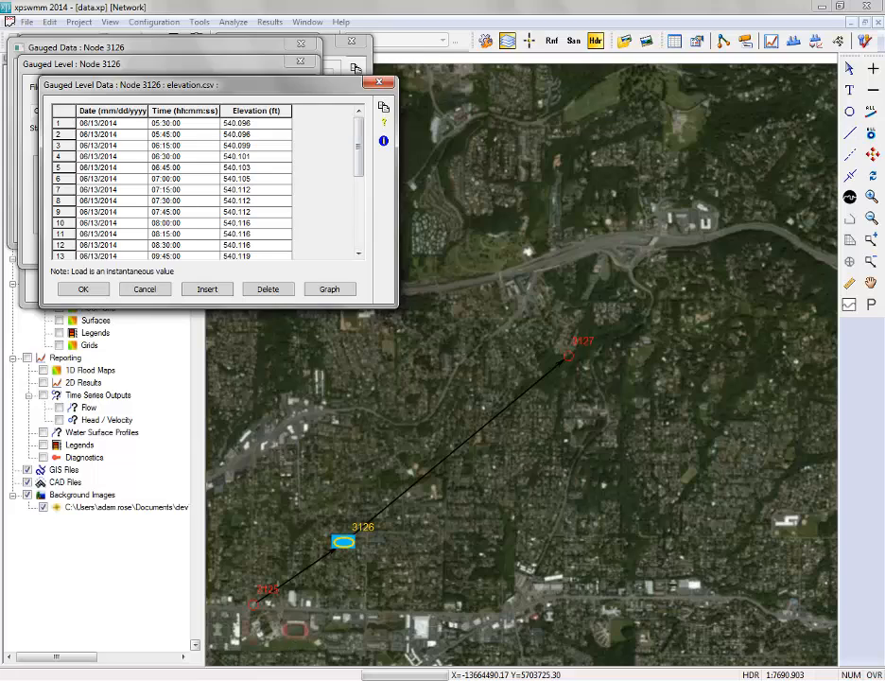
left_click(283, 679)
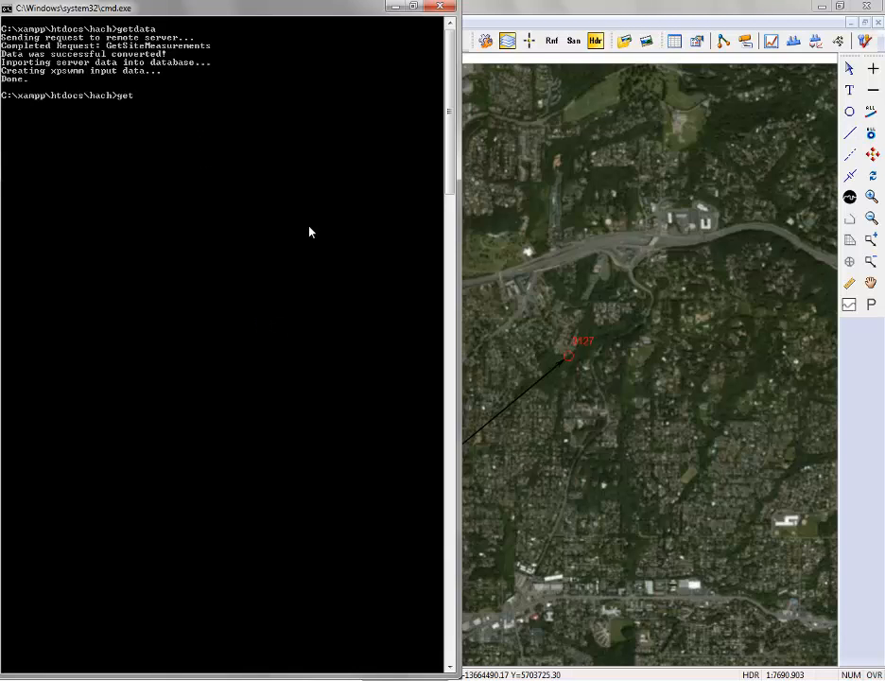
left_click(398, 9)
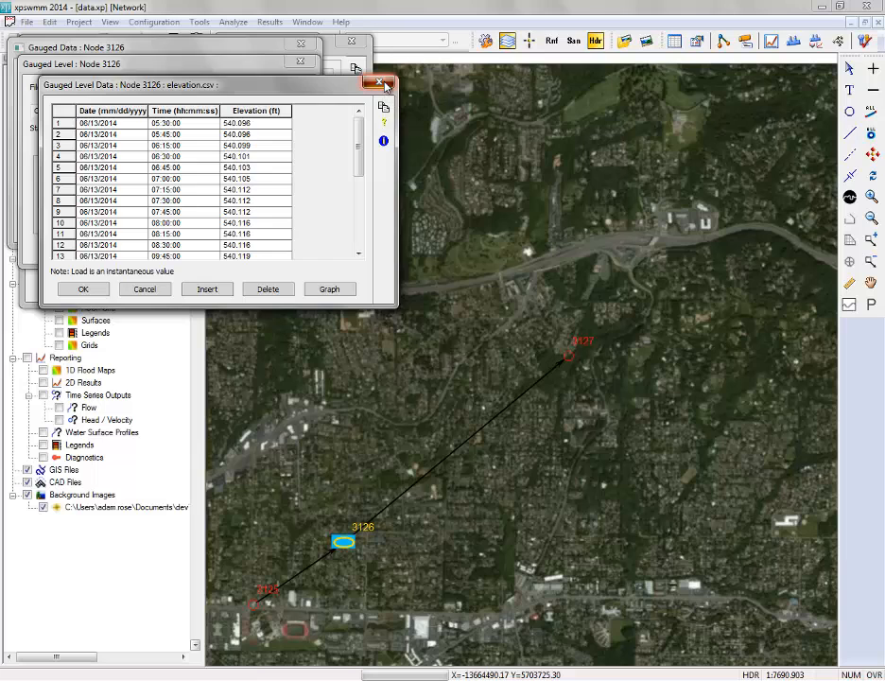
left_click(380, 84)
left_click(301, 60)
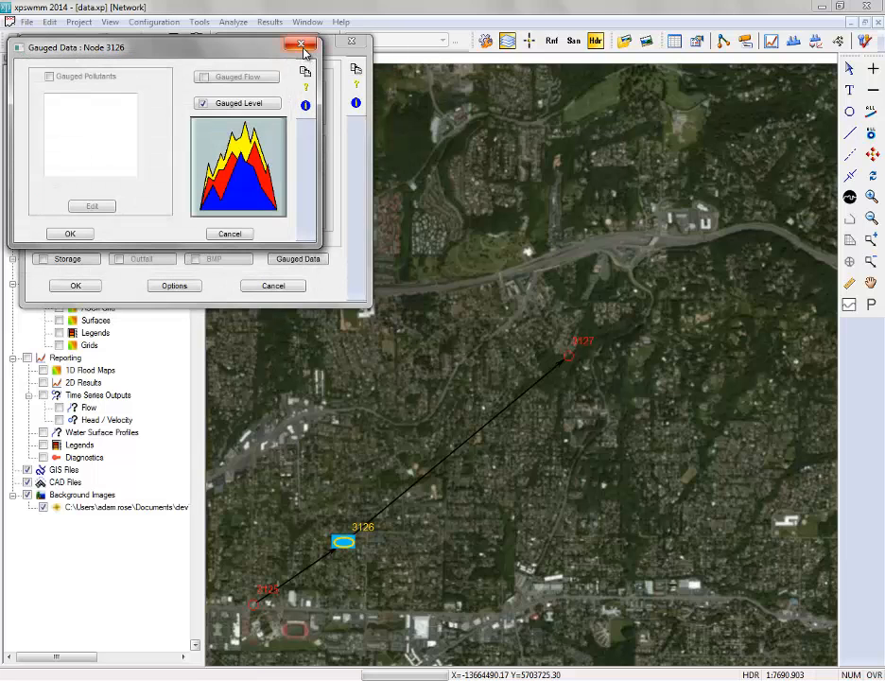
left_click(301, 44)
left_click(351, 43)
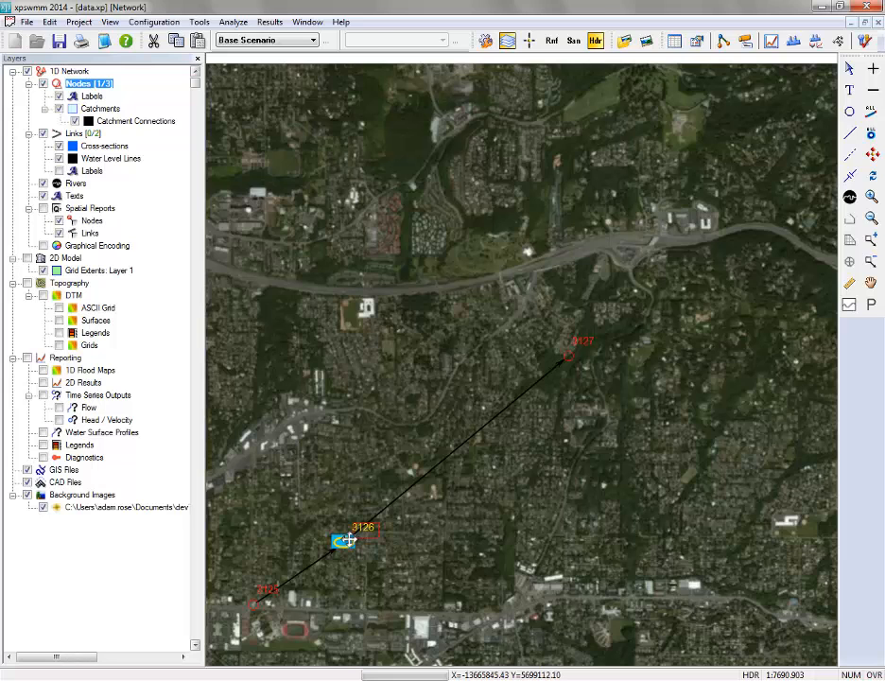
- Rename node 3126 as 3125 in its node properties
double_click(348, 540)
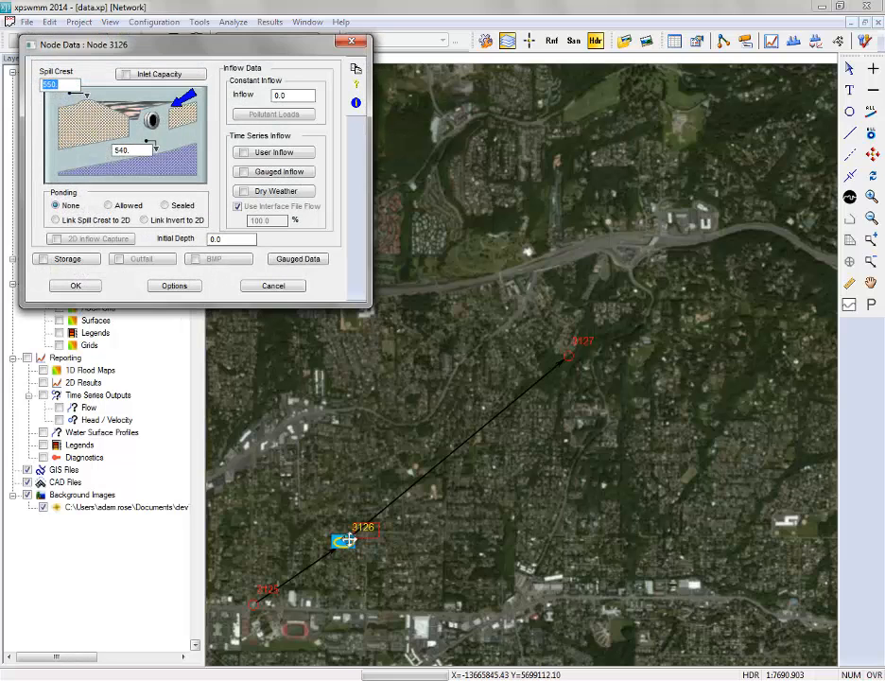
key("Escape")
right_click(348, 540)
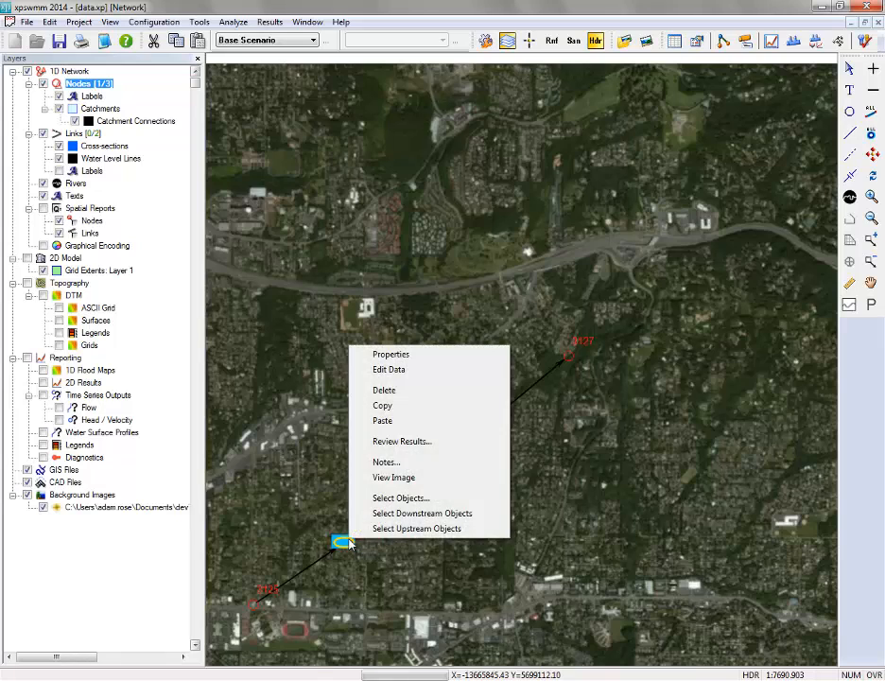
left_click(416, 355)
double_click(110, 100)
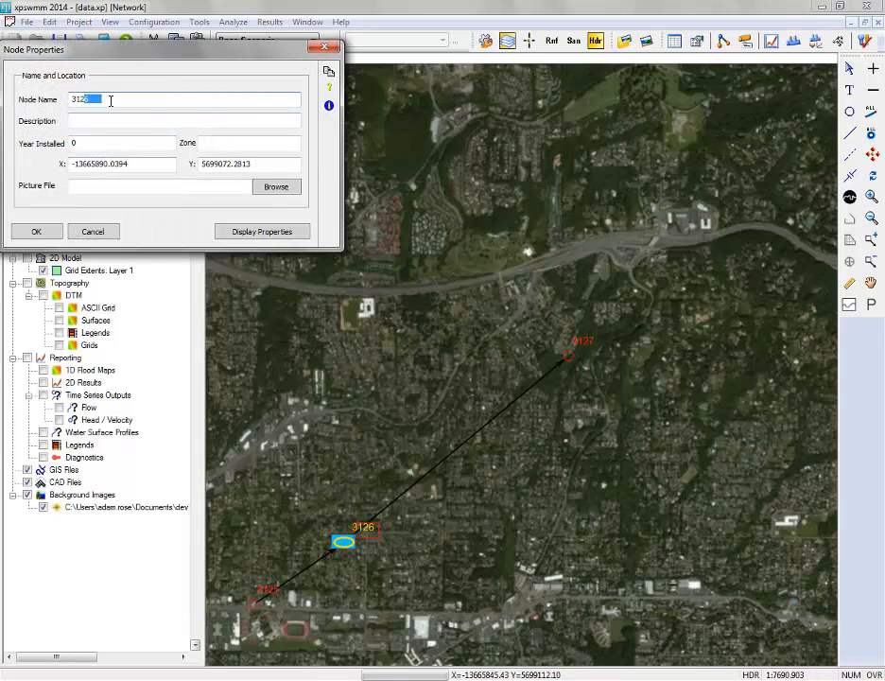
type("3125")
key("Return")
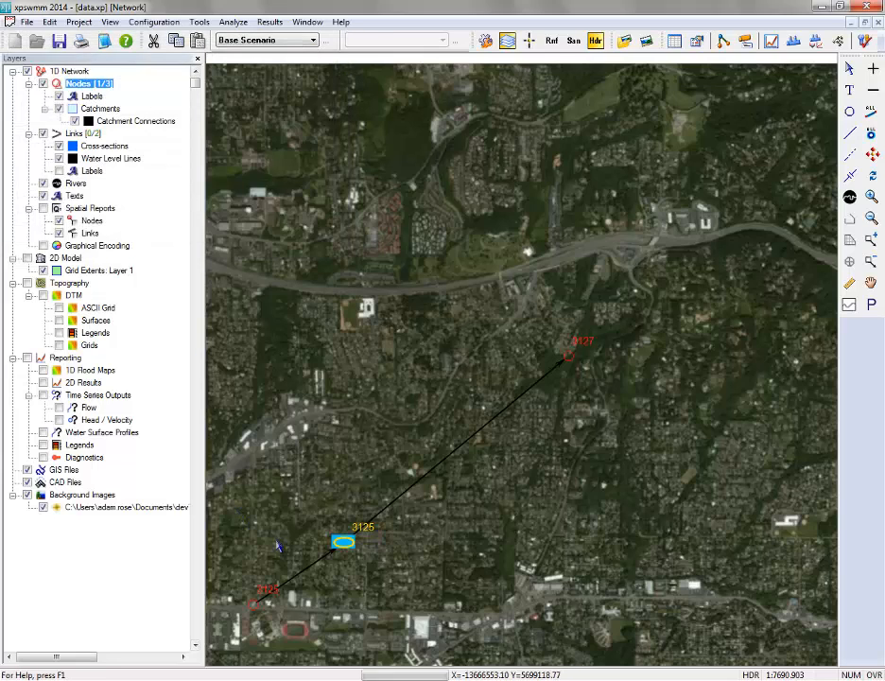
- Rename the upstream node at the southwest end of the network as 3124 and clear the selection
left_click(258, 594)
right_click(253, 600)
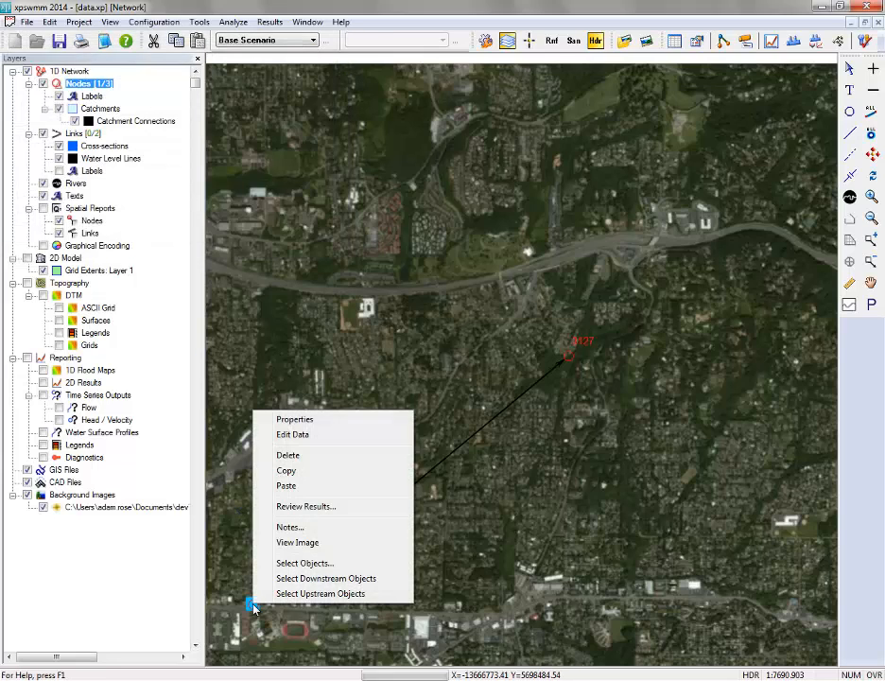
left_click(279, 423)
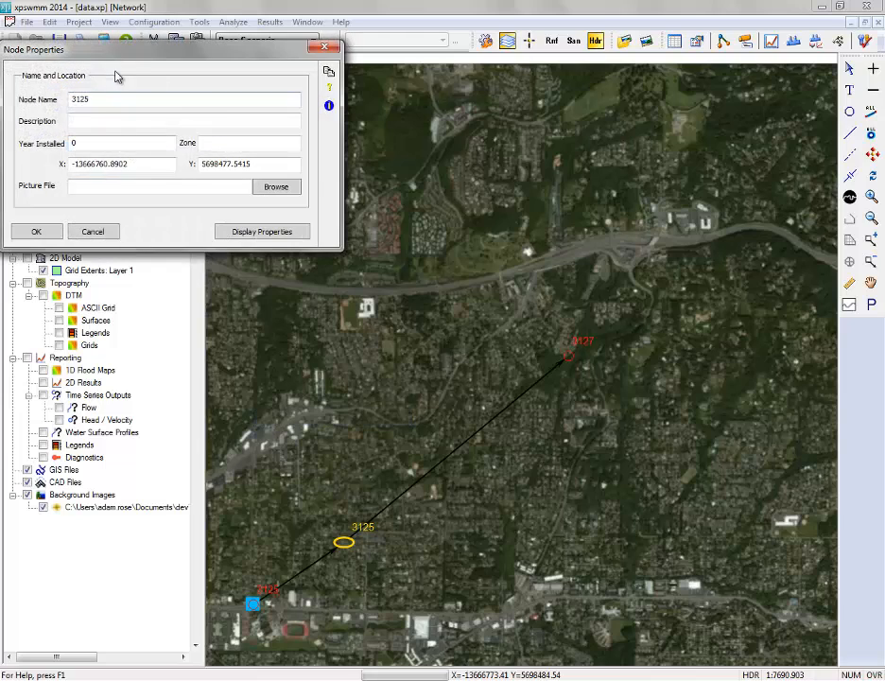
double_click(140, 98)
type("3124")
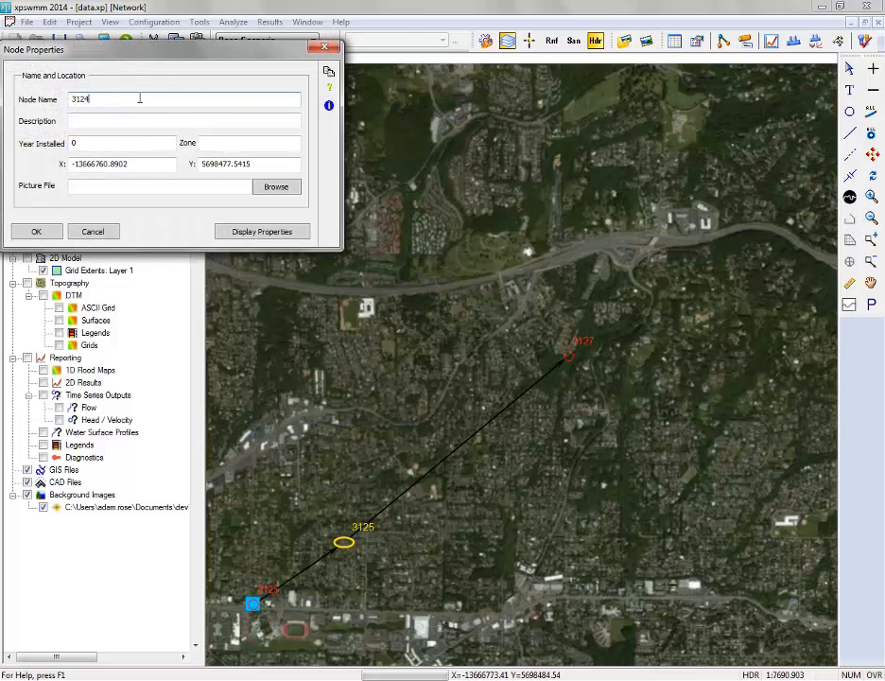
left_click(29, 232)
left_click(343, 332)
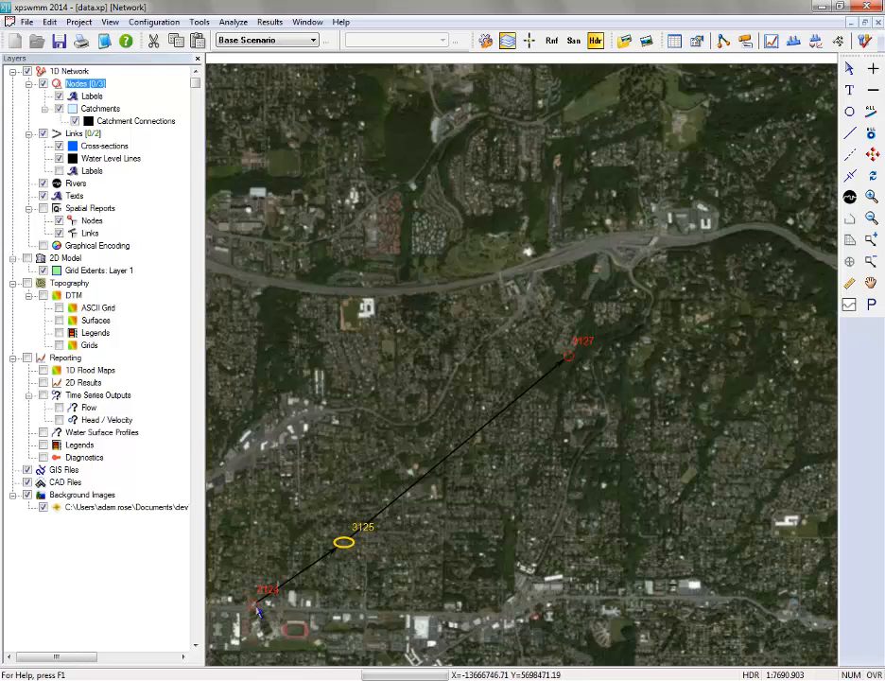
- Examine node 3124's gauged inflow settings for flow.csv and the field definitions of the user-defined flow file type, and close all dialogs
double_click(259, 610)
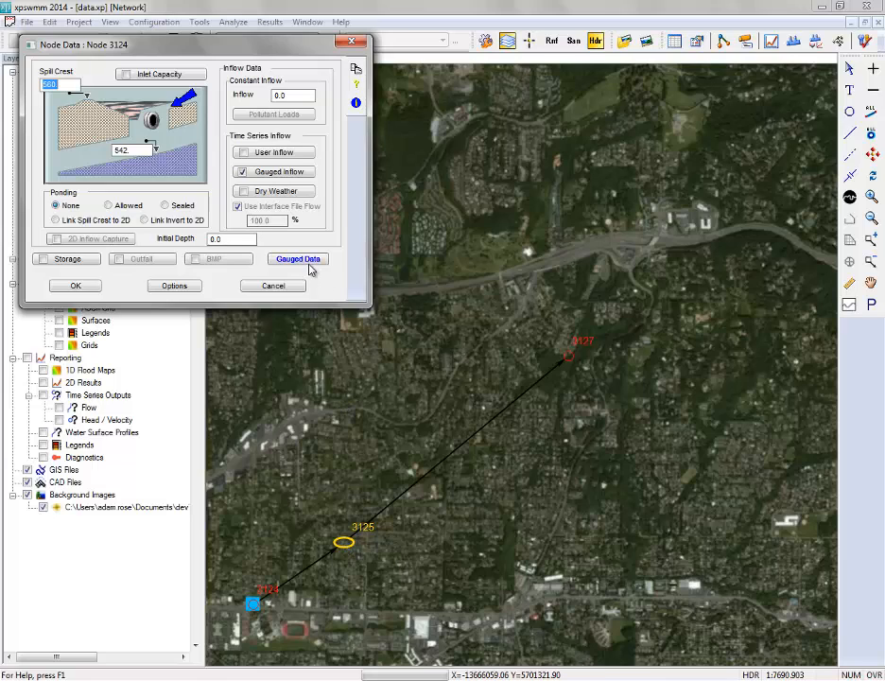
left_click(297, 173)
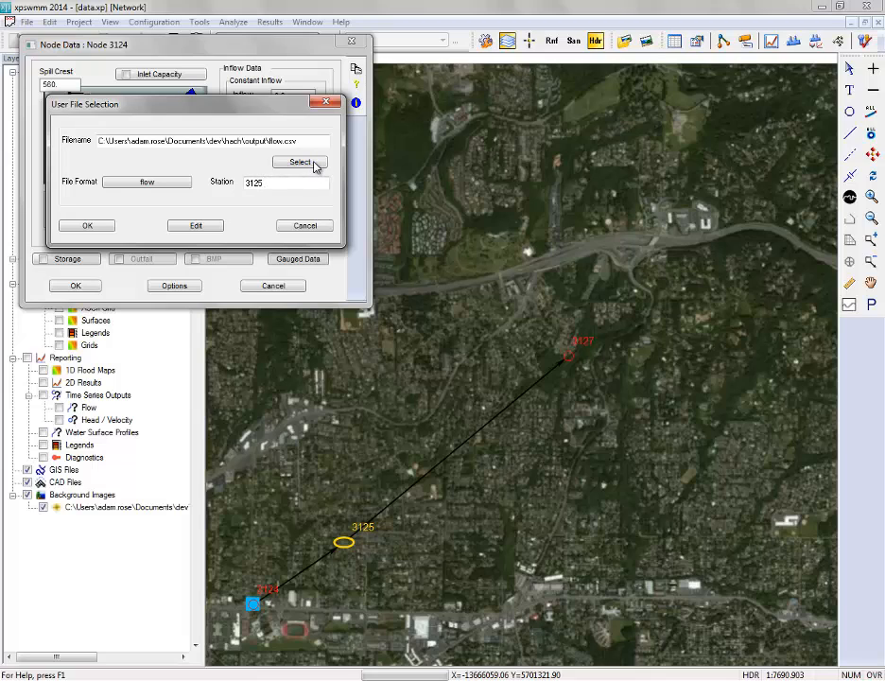
left_click_drag(296, 142, 275, 140)
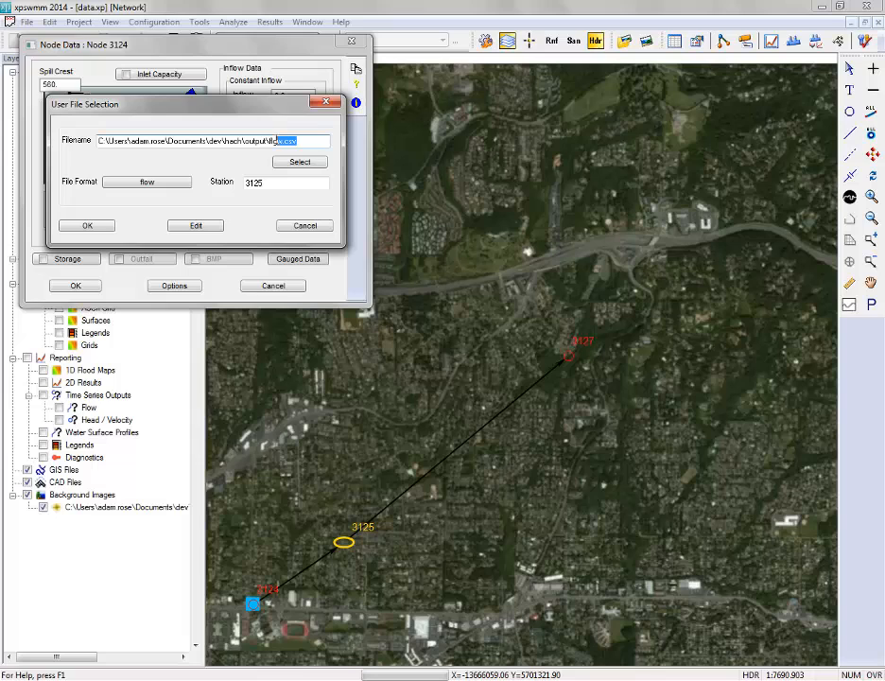
left_click(170, 184)
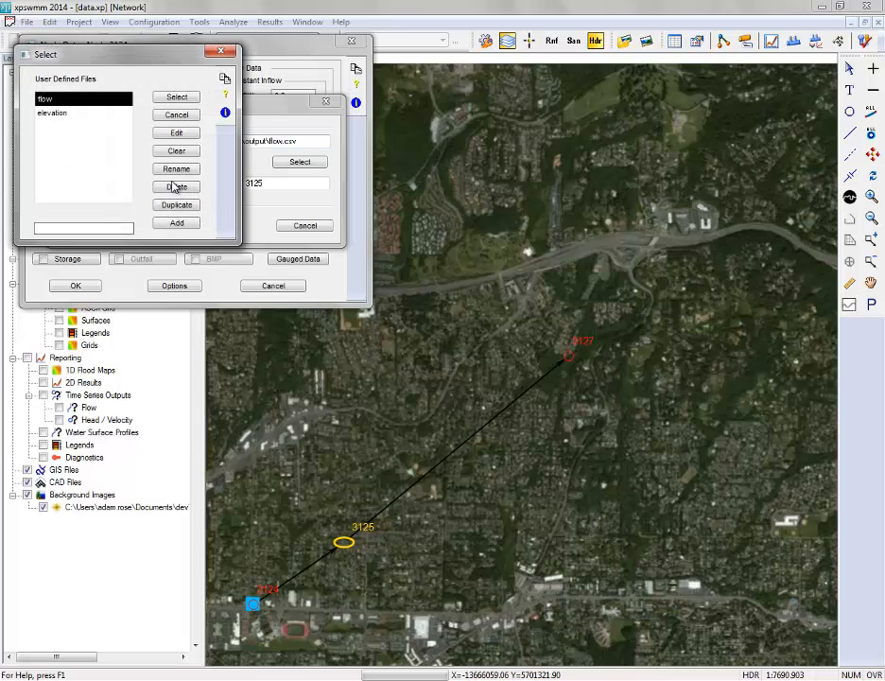
left_click(176, 133)
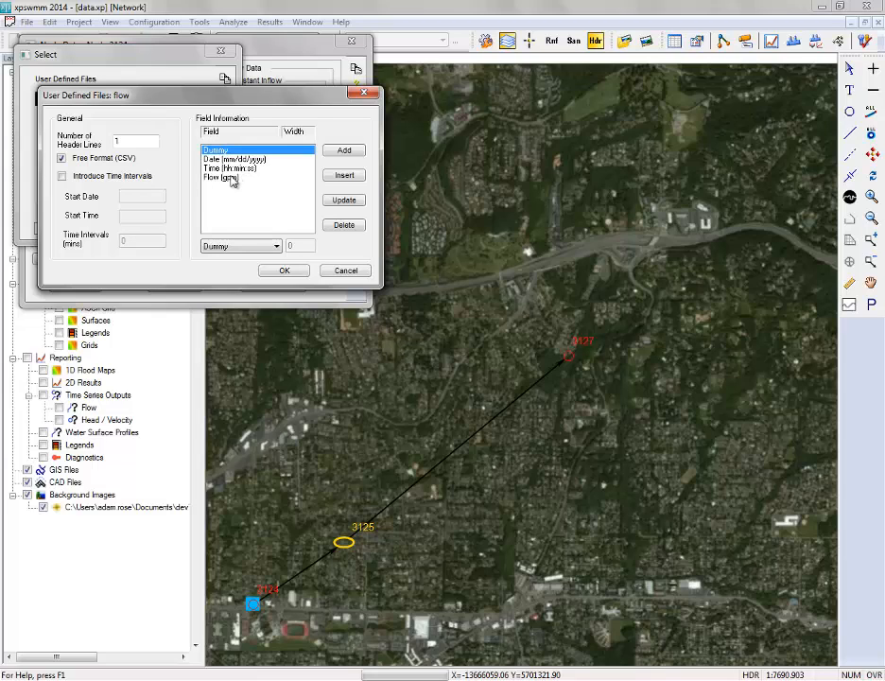
key("Escape")
key("Escape")
key("Escape")
key("Escape")
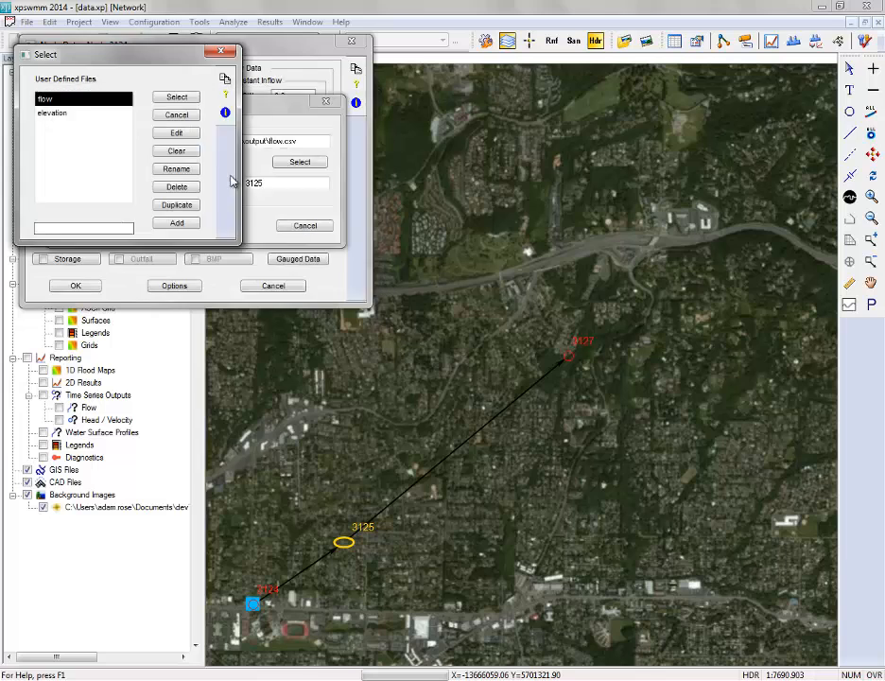
- Solve the model, review node 3125's computed stage against its gauged depth, and close the results graph
left_click(863, 44)
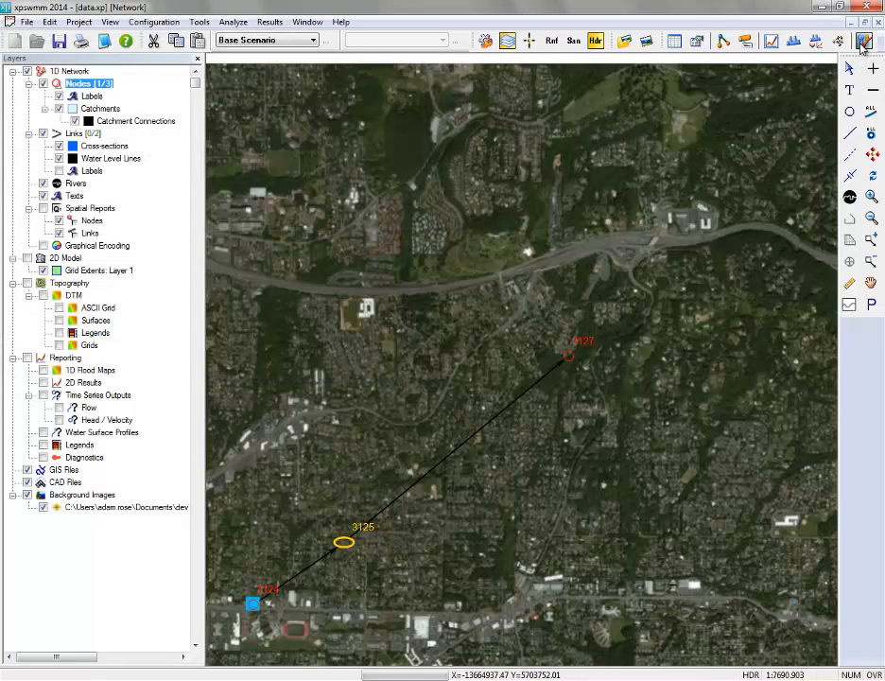
left_click(344, 543)
right_click(347, 547)
left_click(395, 450)
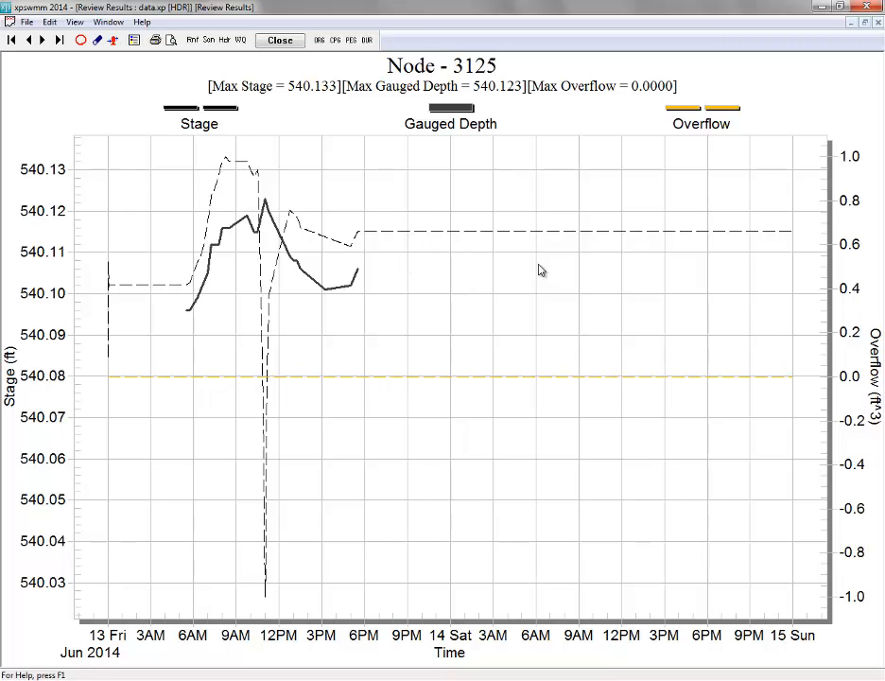
left_click(280, 40)
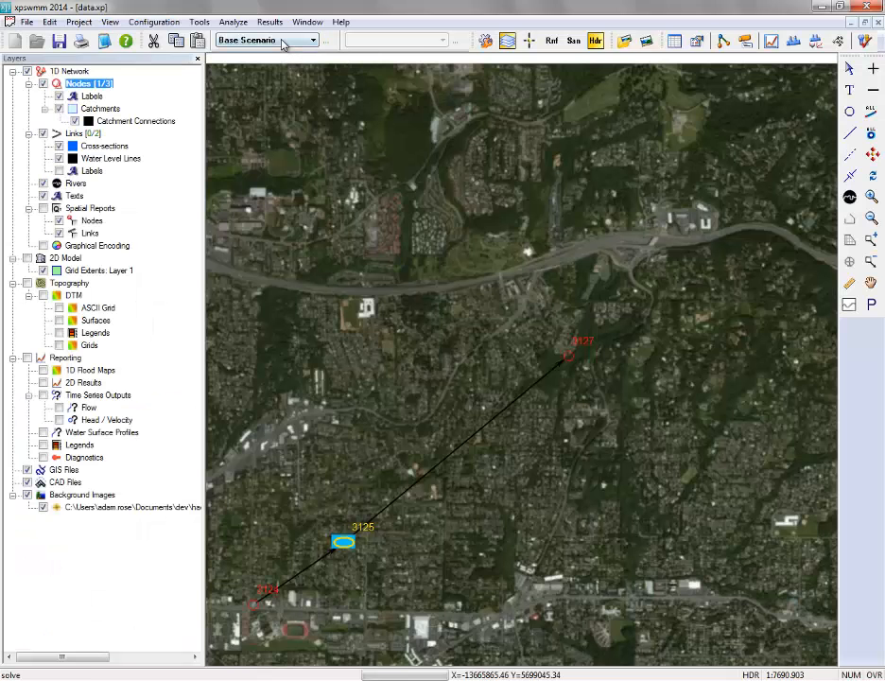
left_click(198, 22)
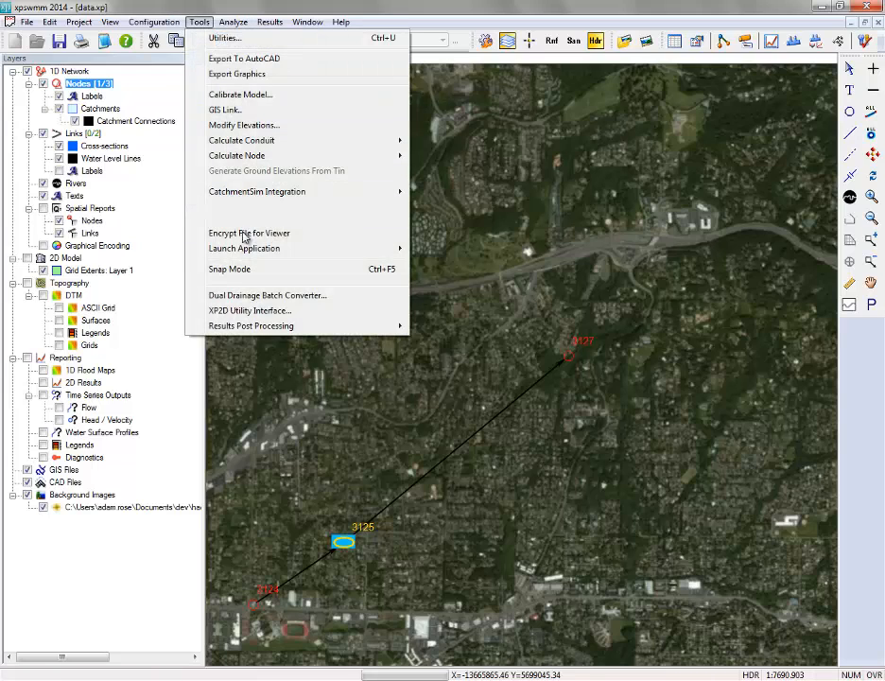
mouse_move(267, 248)
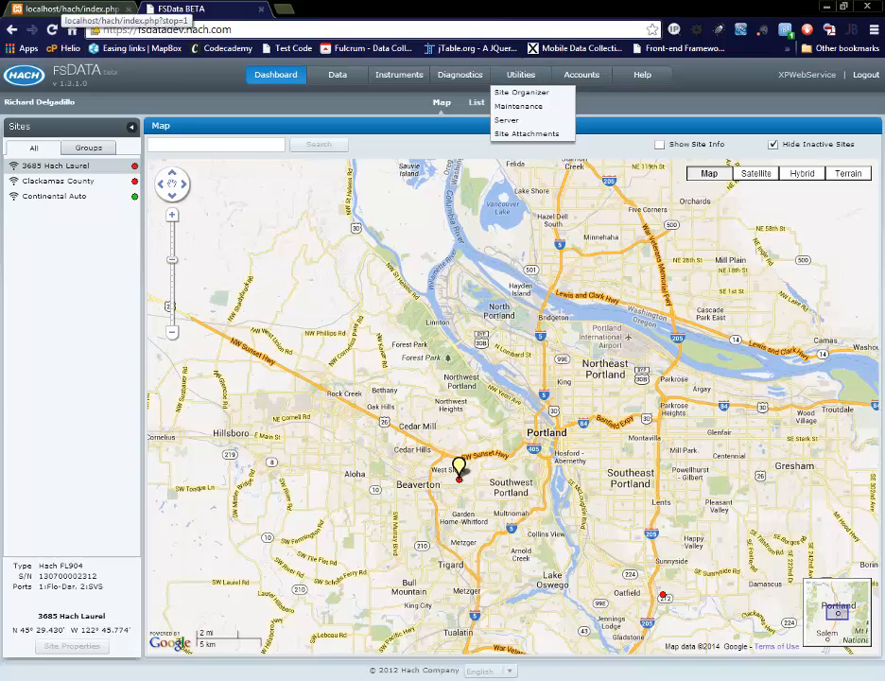
- Restart the automatic data refresh on the localhost/hach page in the browser, highlight the refresh interval line, and return to xpswmm
left_click(110, 12)
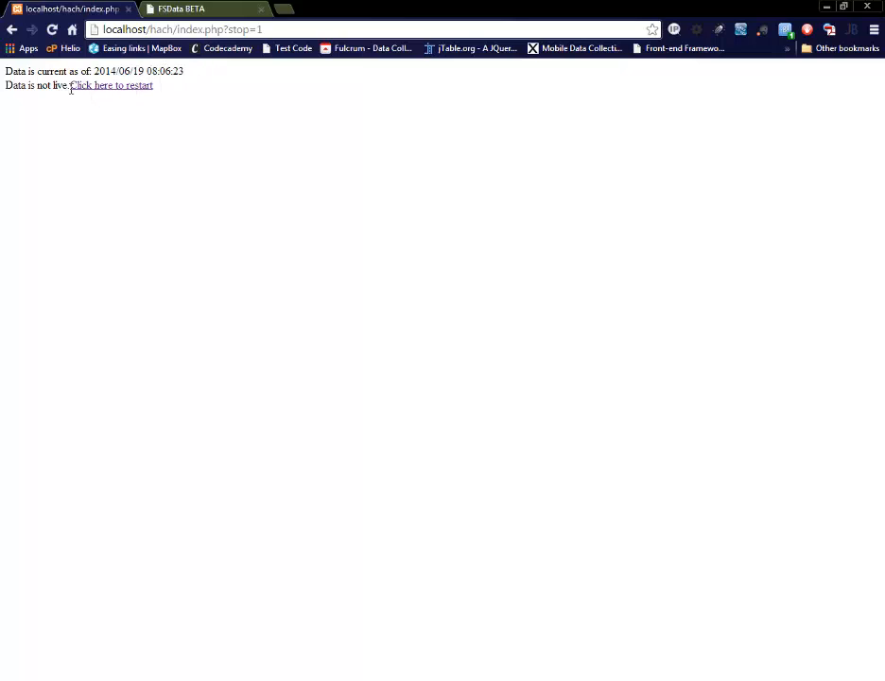
left_click(124, 86)
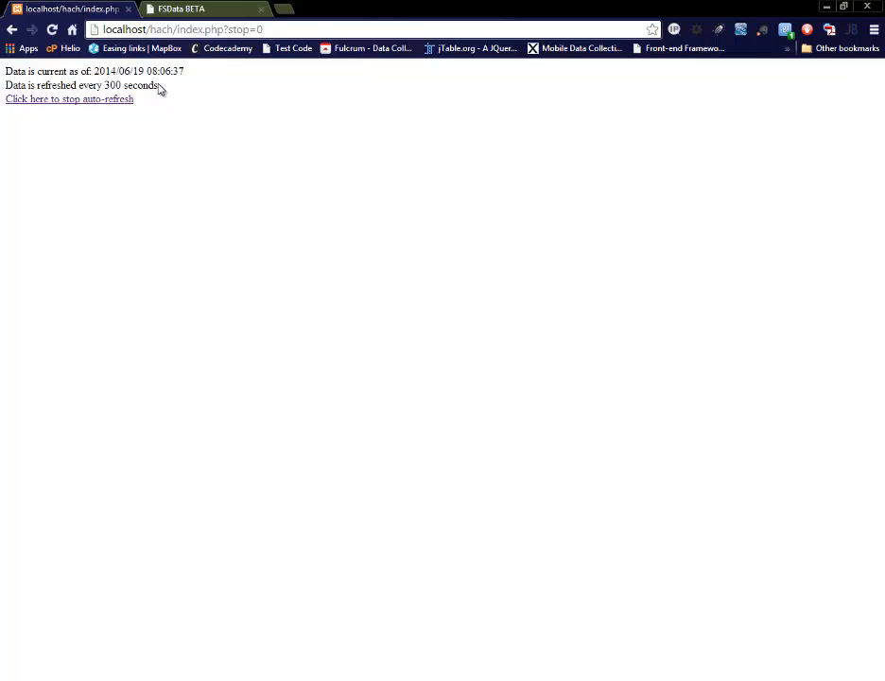
left_click_drag(159, 86, 2, 85)
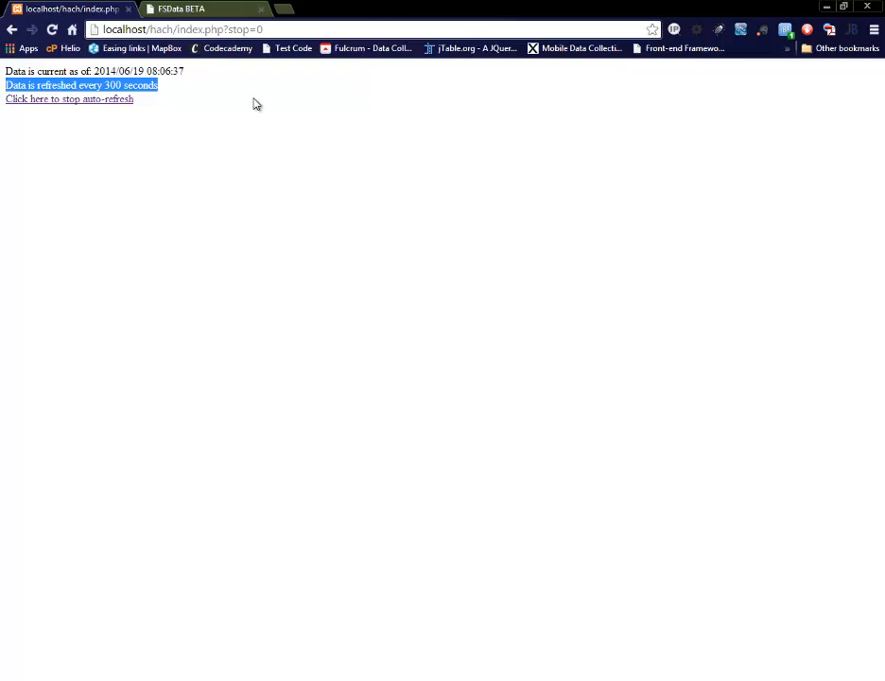
left_click(822, 7)
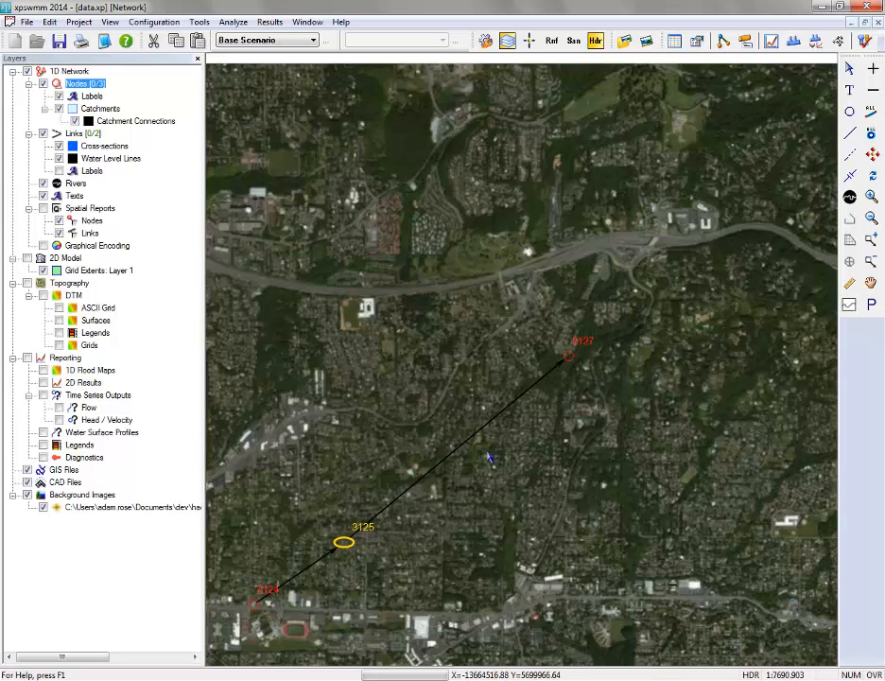
- Review the stage and overflow results graph of downstream node 3127 and close it
left_click(567, 356)
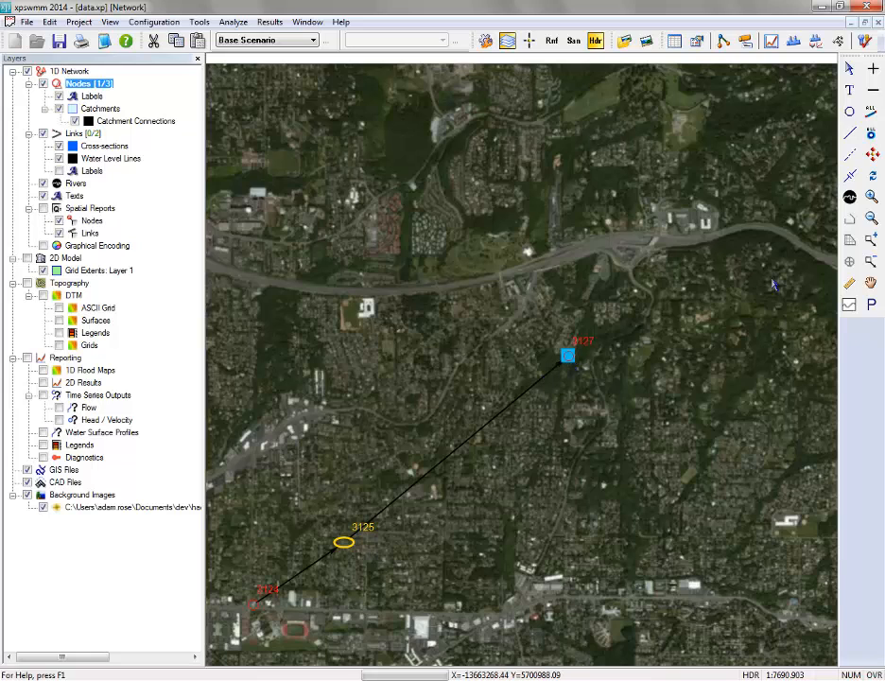
left_click(771, 40)
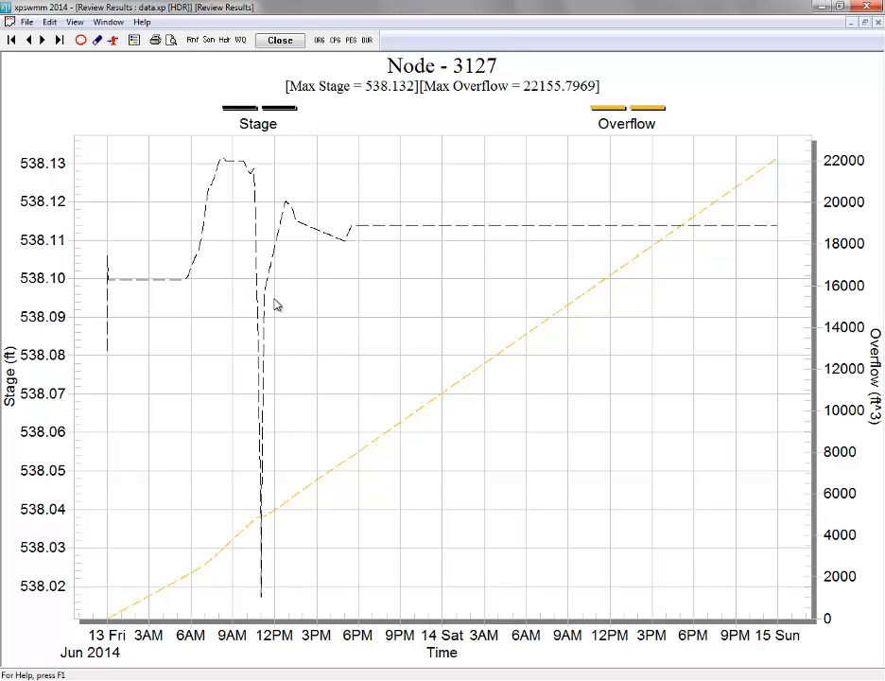
left_click(284, 41)
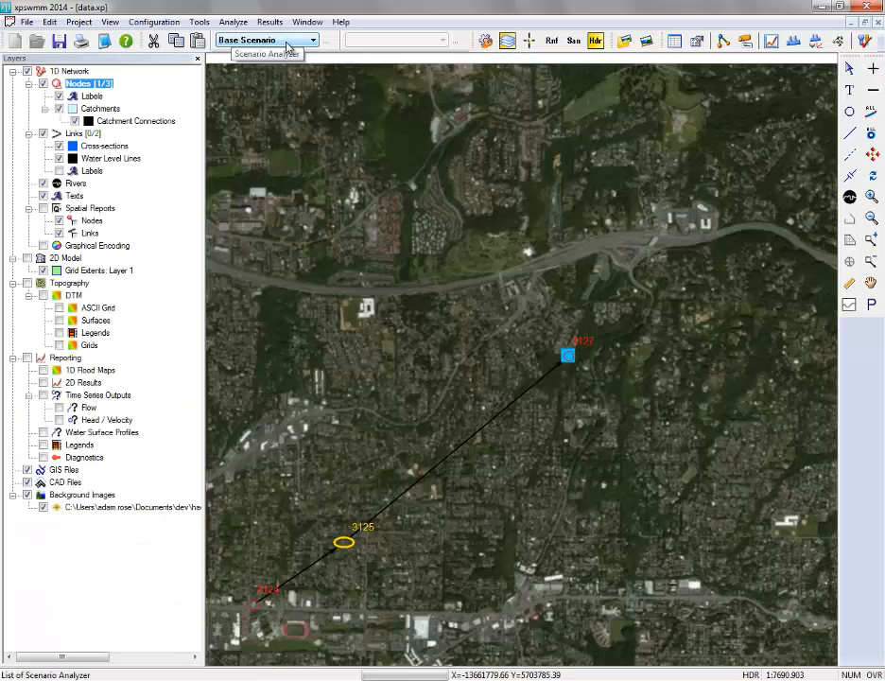